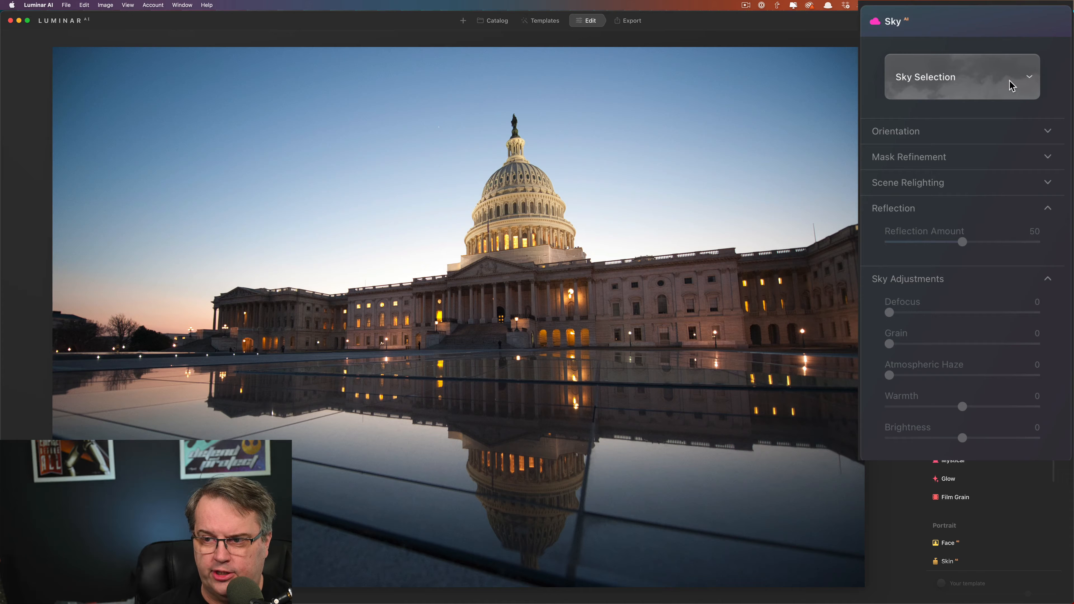
Step: Replace the photo's sky with Sunset 4 from the Sunset category and close the sky selection
left_click(1031, 78)
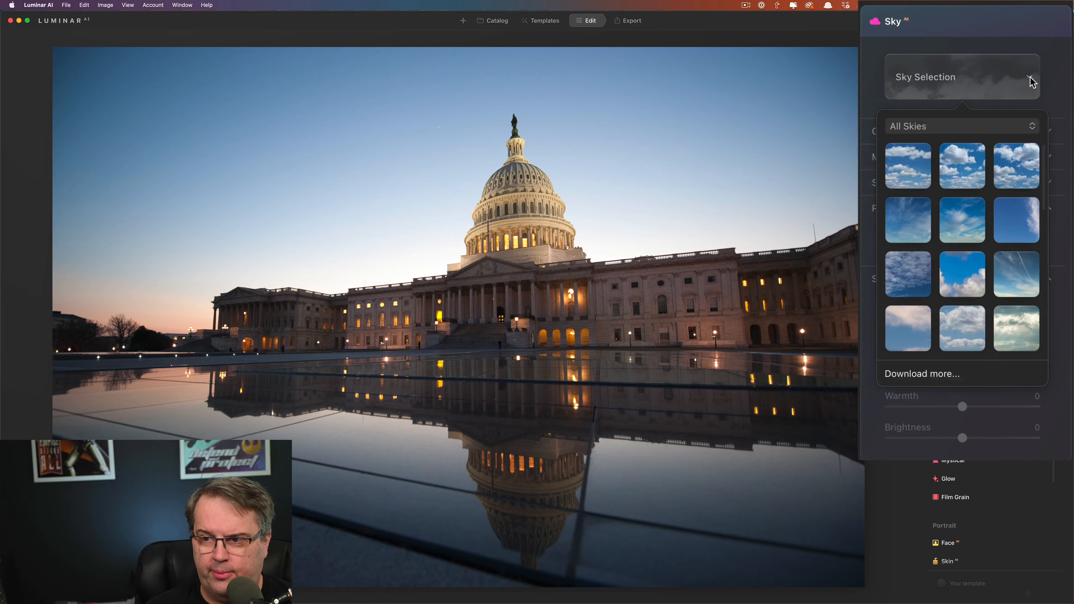
left_click(988, 136)
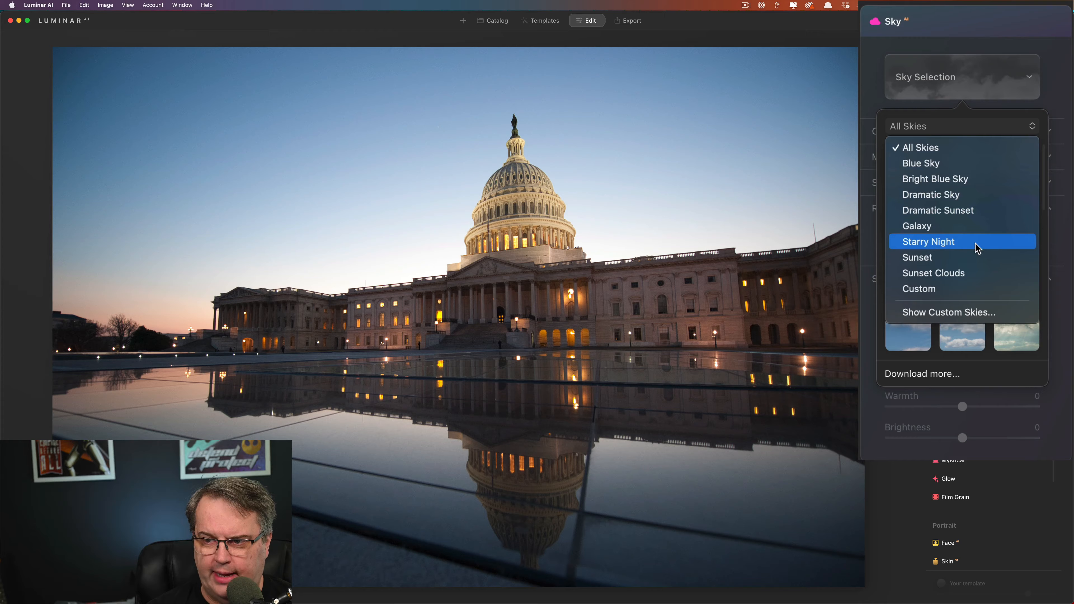
left_click(979, 258)
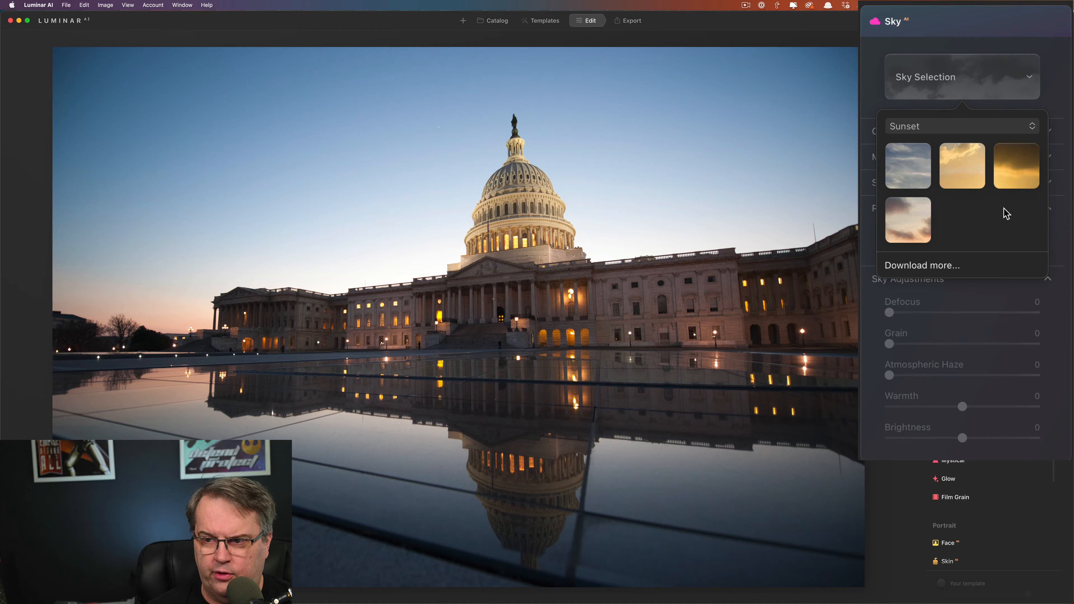
left_click(907, 228)
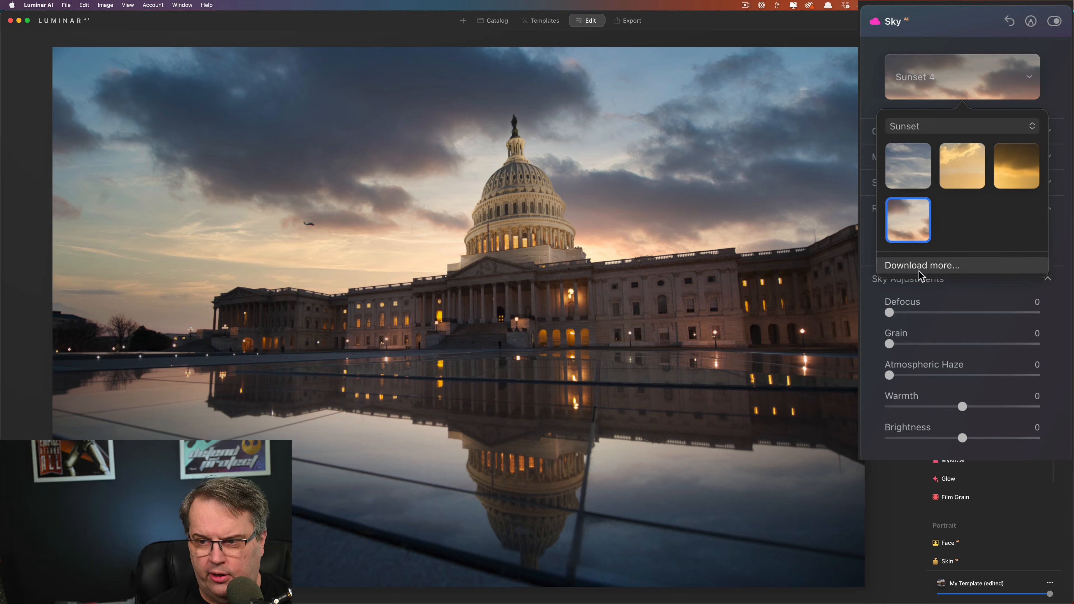
left_click(1031, 75)
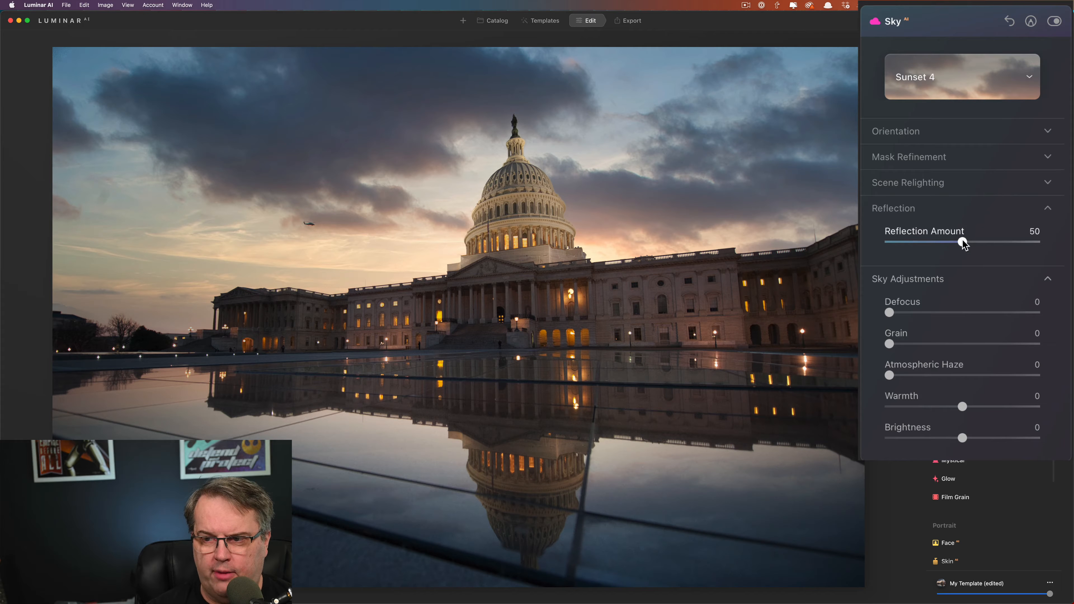
Step: Set the replacement sky's Reflection Amount to 99 and enable Flip in its orientation settings
left_click_drag(964, 244, 886, 250)
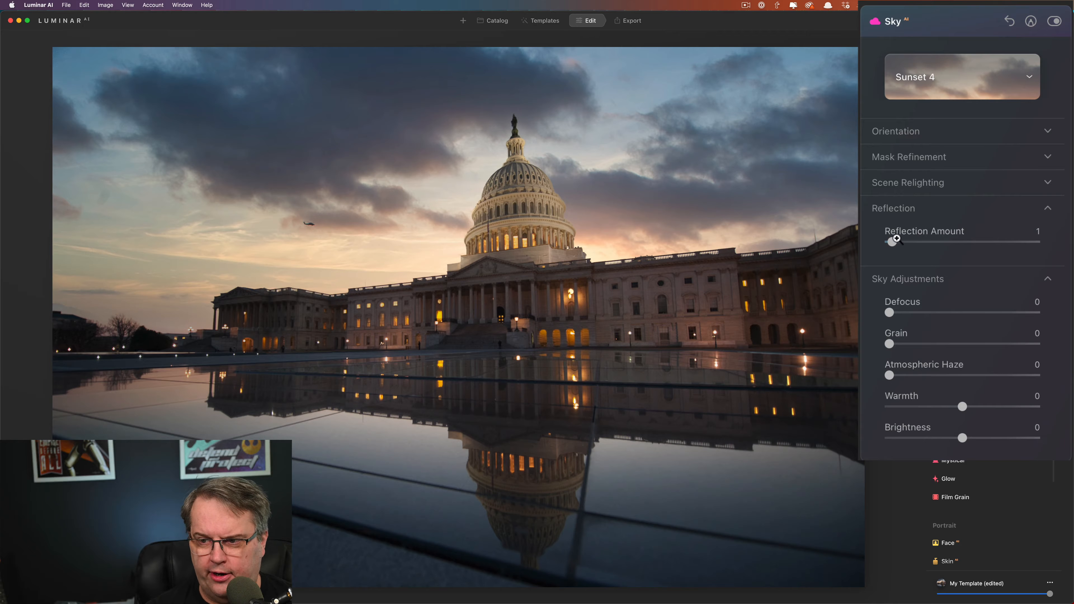
left_click_drag(893, 243, 1046, 246)
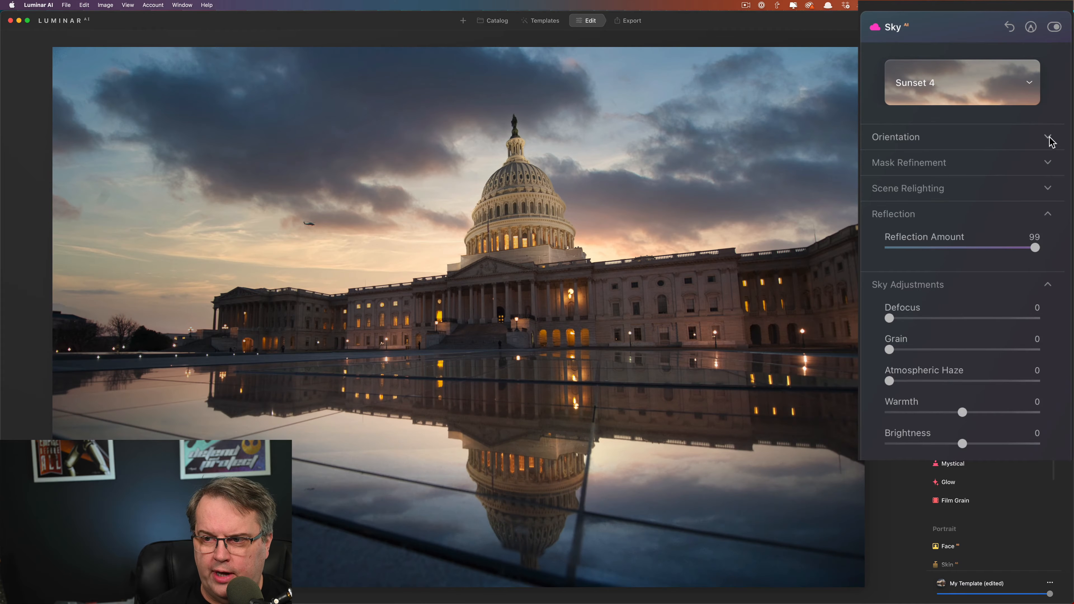
left_click(1047, 137)
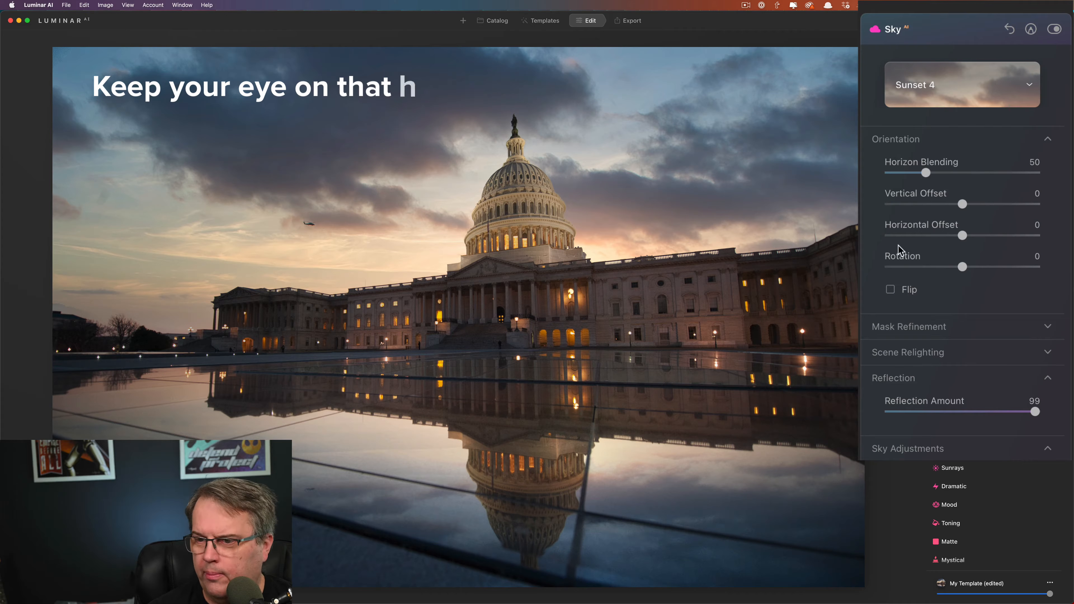
scroll(933, 209, "up", 1)
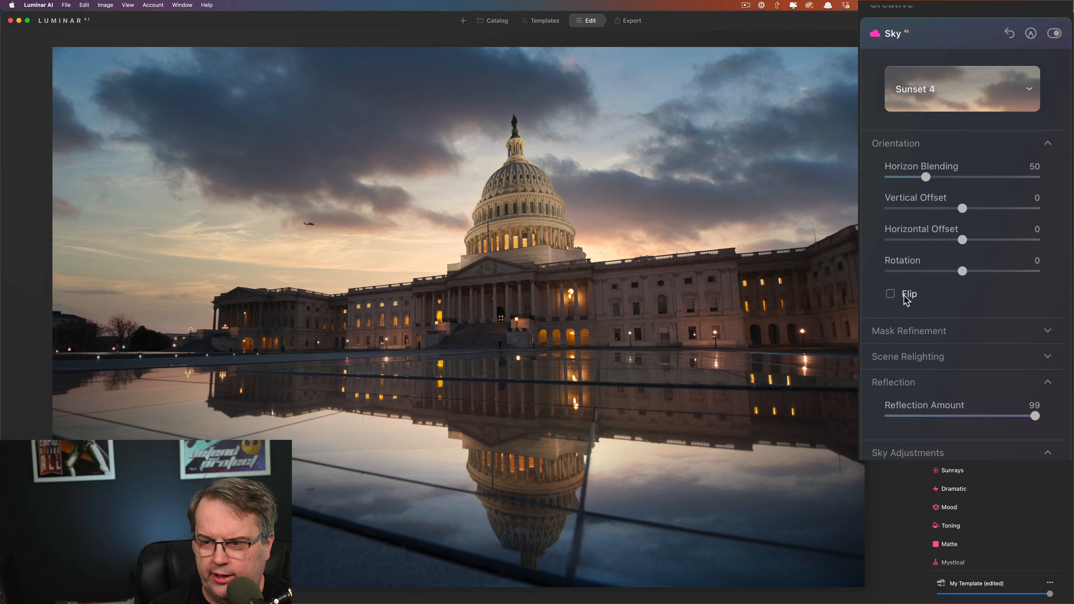
scroll(897, 296, "up", 1)
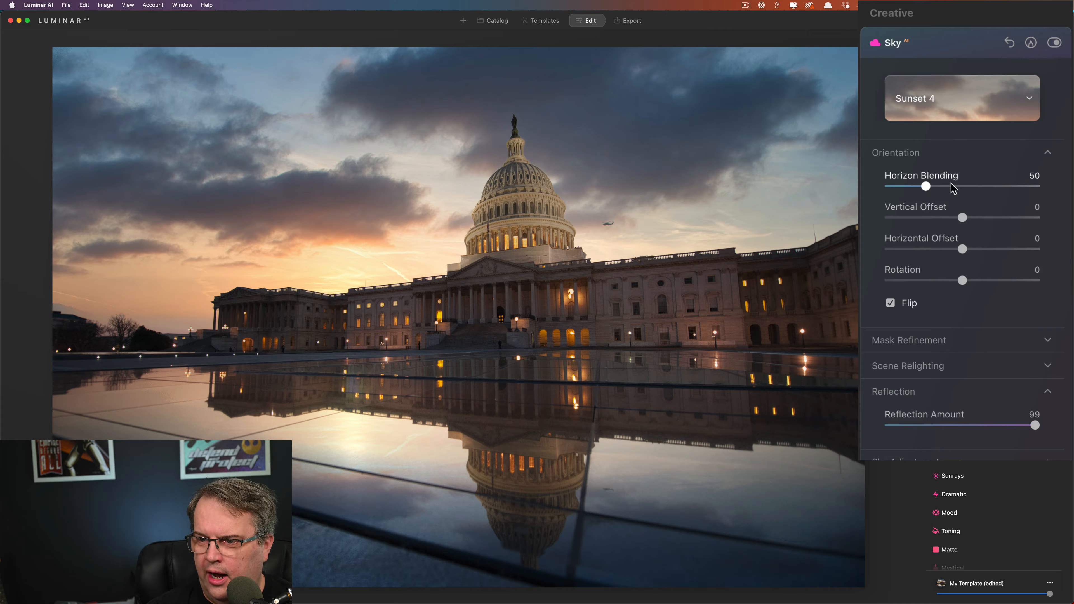
Step: Try sky rotations of -19 and 23, and reset the rotation to its default
left_click(934, 281)
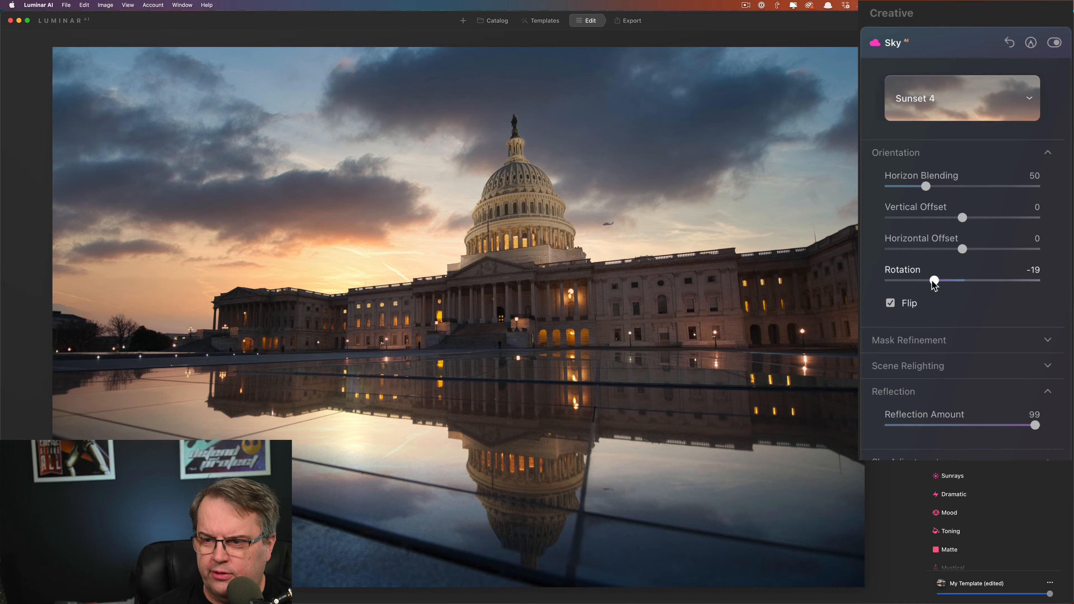
left_click(1001, 281)
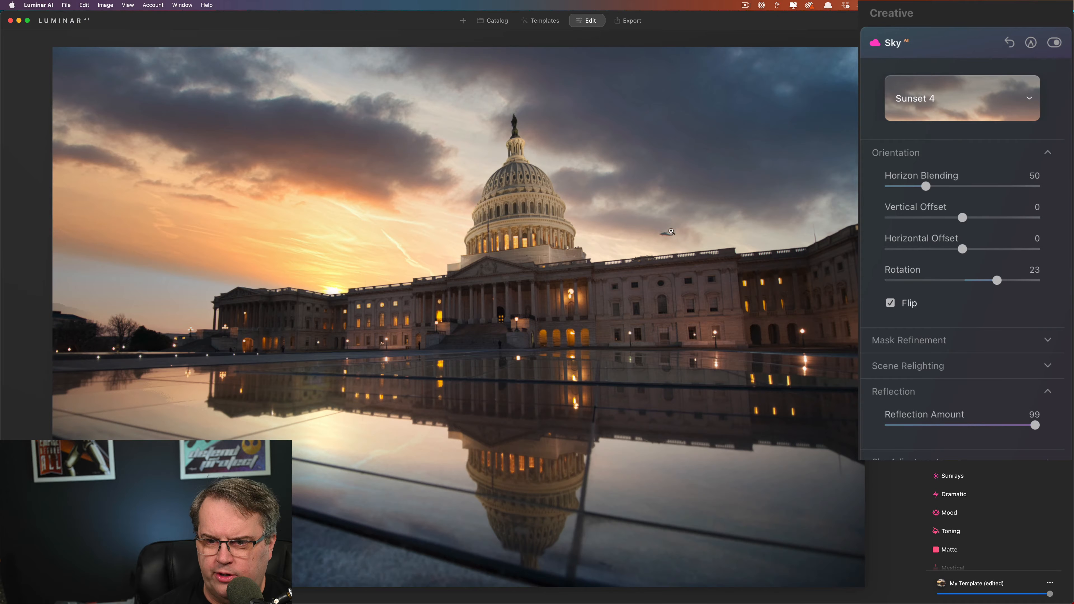
double_click(902, 275)
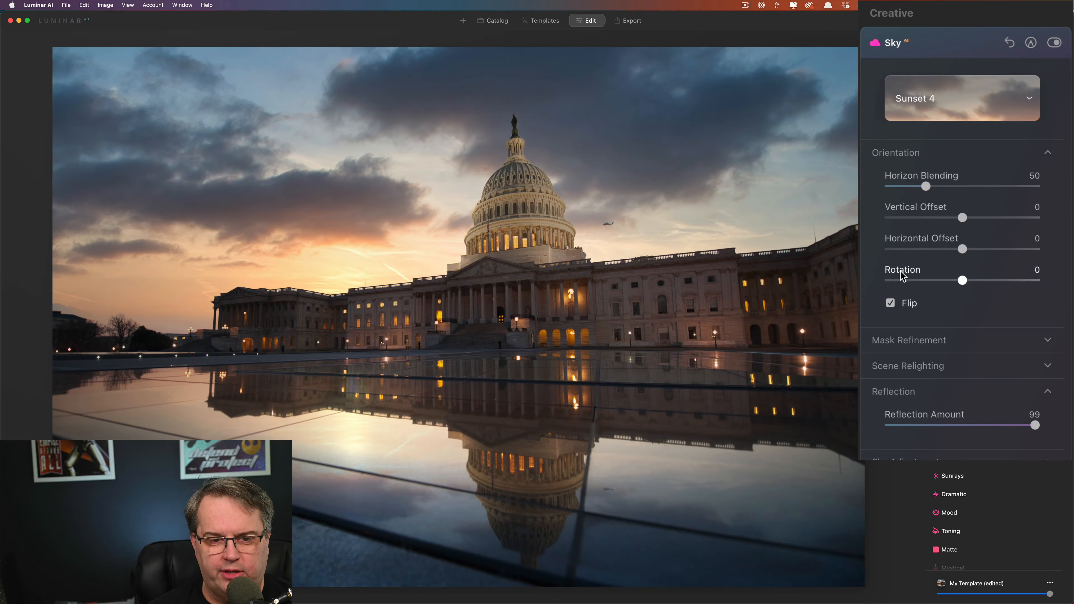
Step: Try a Horizontal Offset of 40 and a Vertical Offset of 44 for the sky, and reset both offsets
left_click_drag(942, 248, 995, 250)
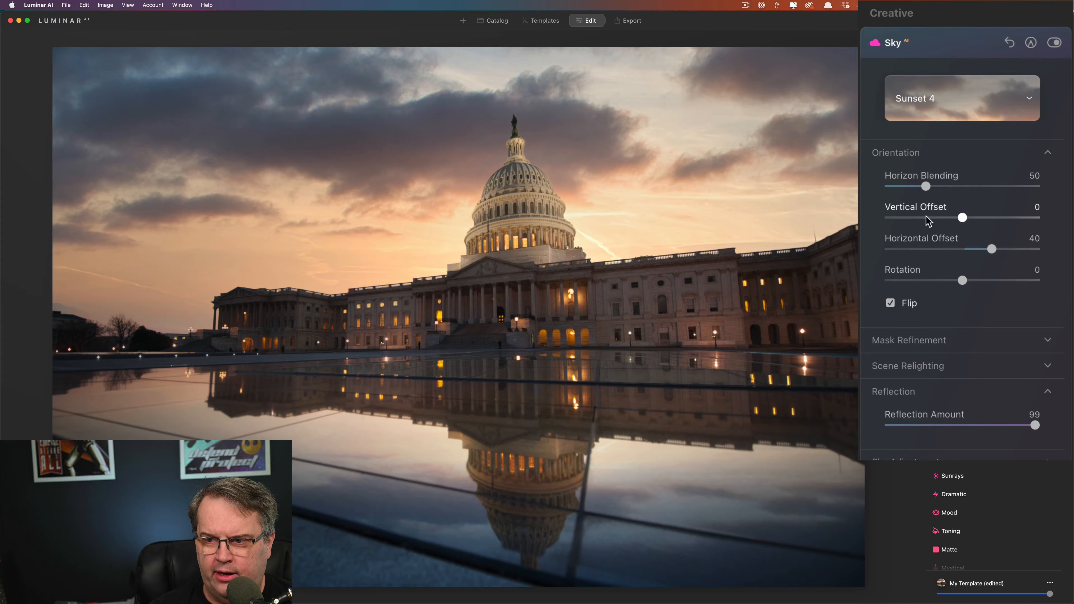
left_click_drag(962, 217, 929, 218)
left_click(997, 217)
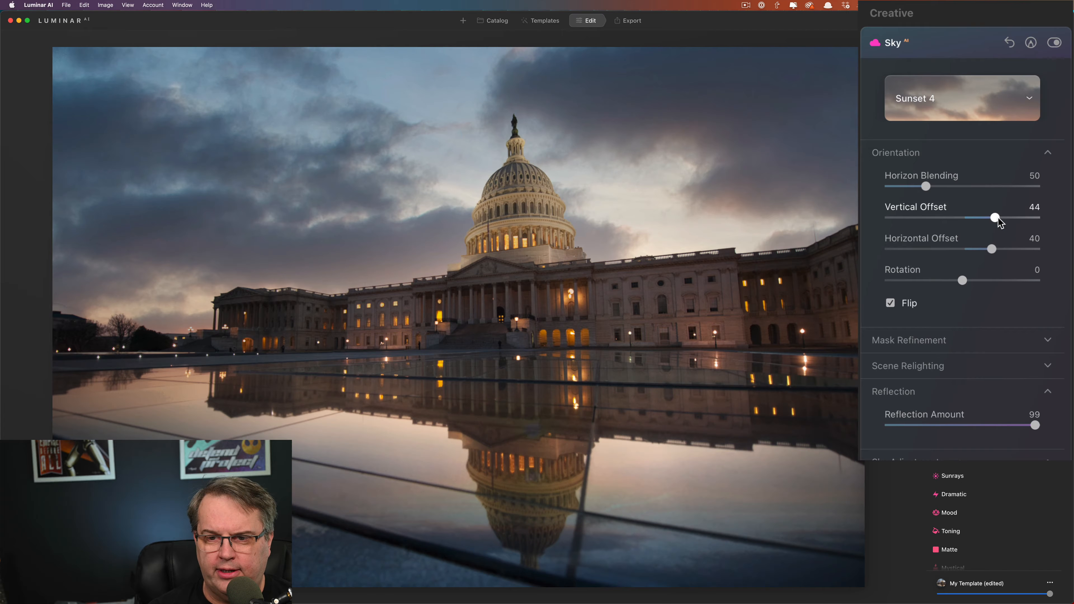
double_click(922, 209)
double_click(912, 240)
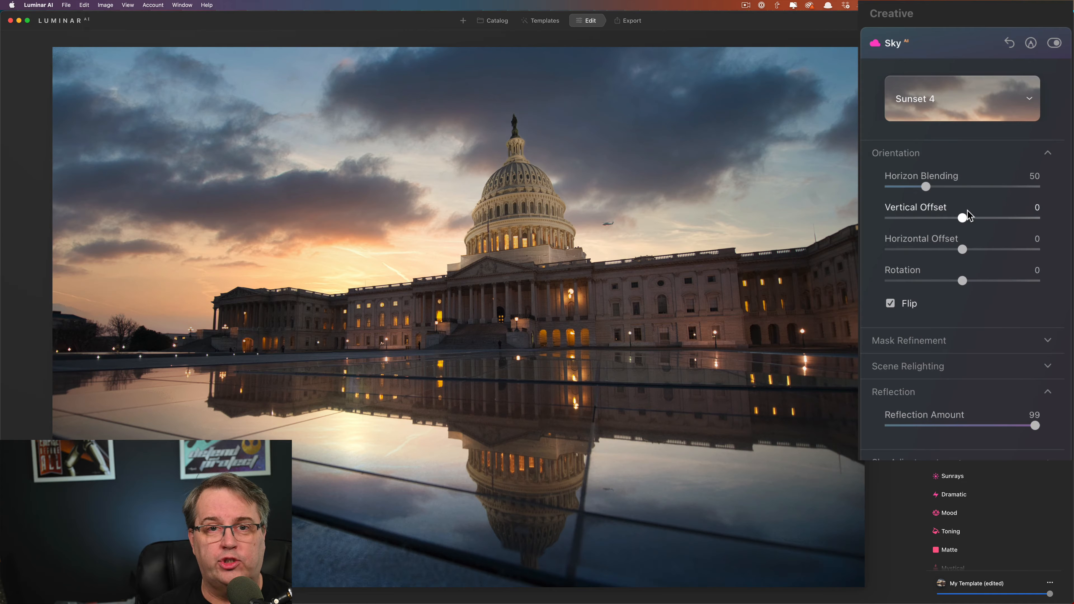
Step: Collapse the orientation and reflection settings, and set the scene's Relight Strength to 18
left_click(1048, 152)
left_click(1049, 230)
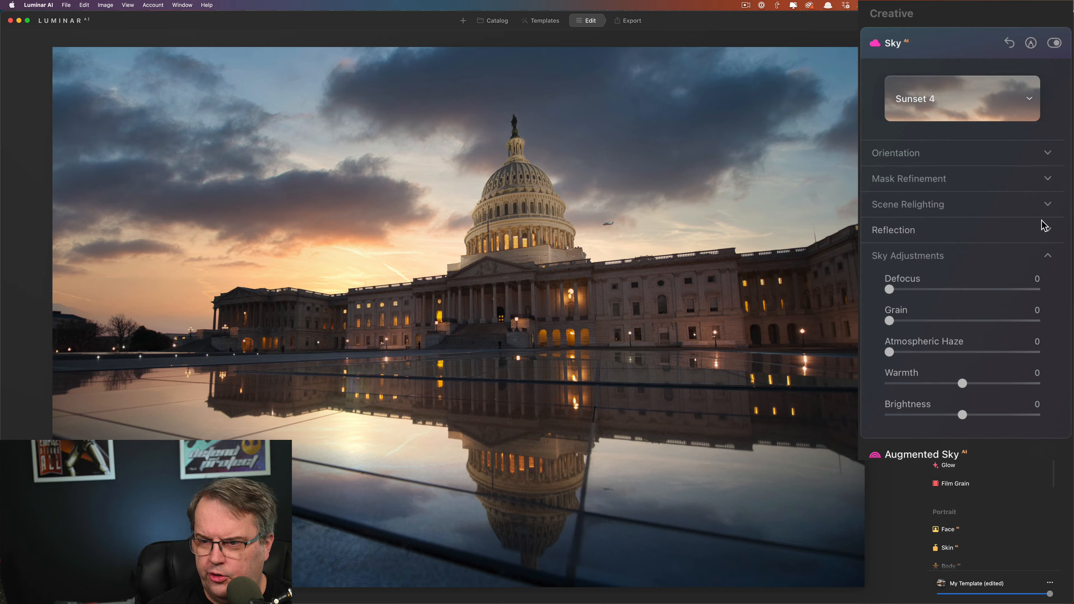
left_click(1047, 207)
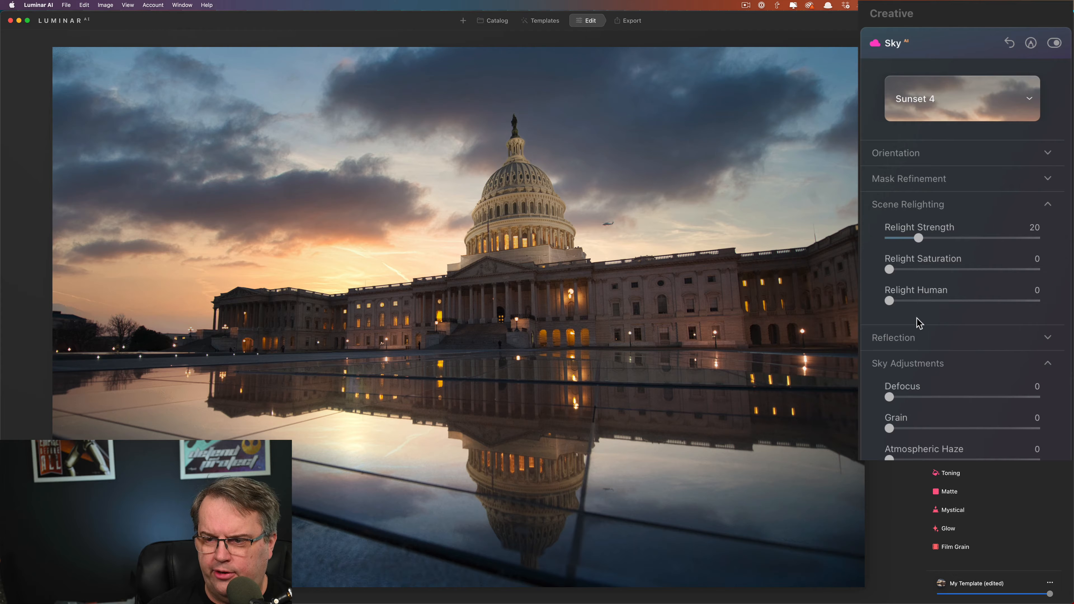
mouse_move(918, 238)
left_mouse_down()
mouse_move(981, 240)
mouse_move(915, 238)
left_mouse_up()
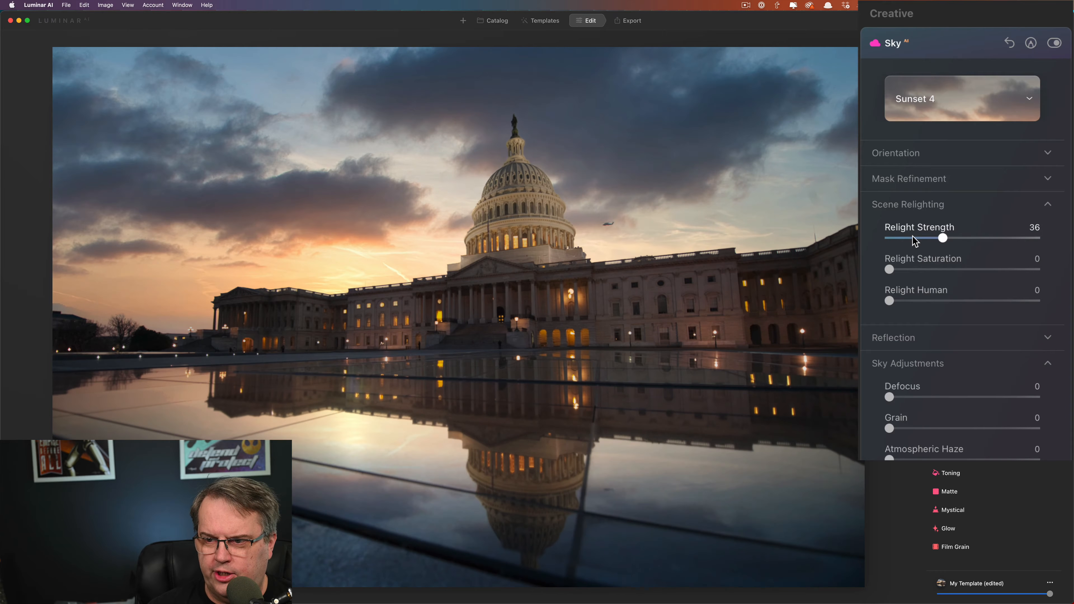
Step: Set Relight Human to 24 and Relight Saturation to 56, and collapse the scene relighting settings
left_click_drag(937, 300, 987, 301)
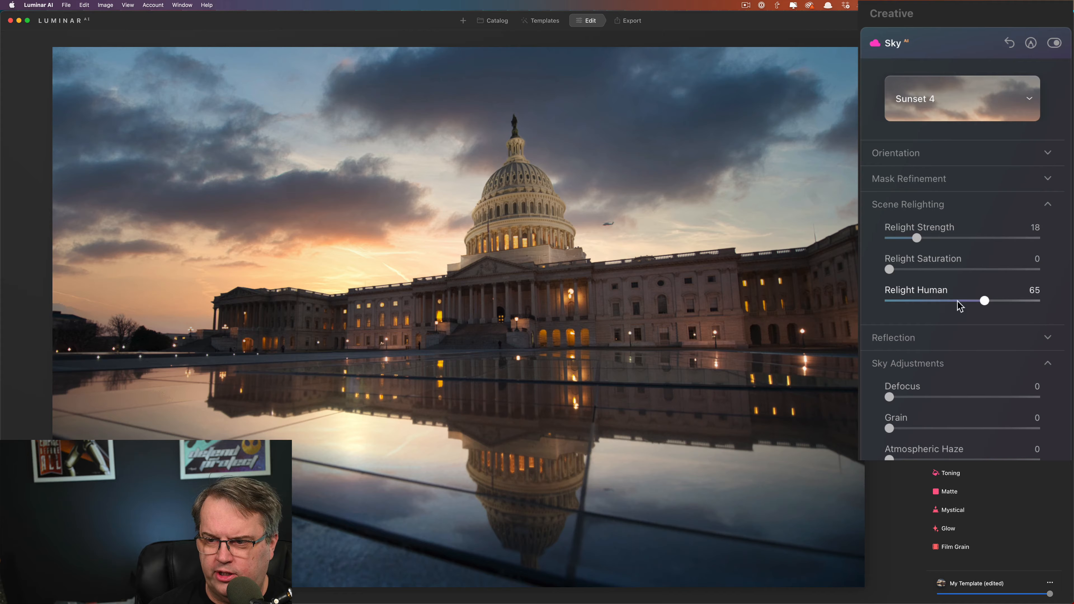
left_click(921, 300)
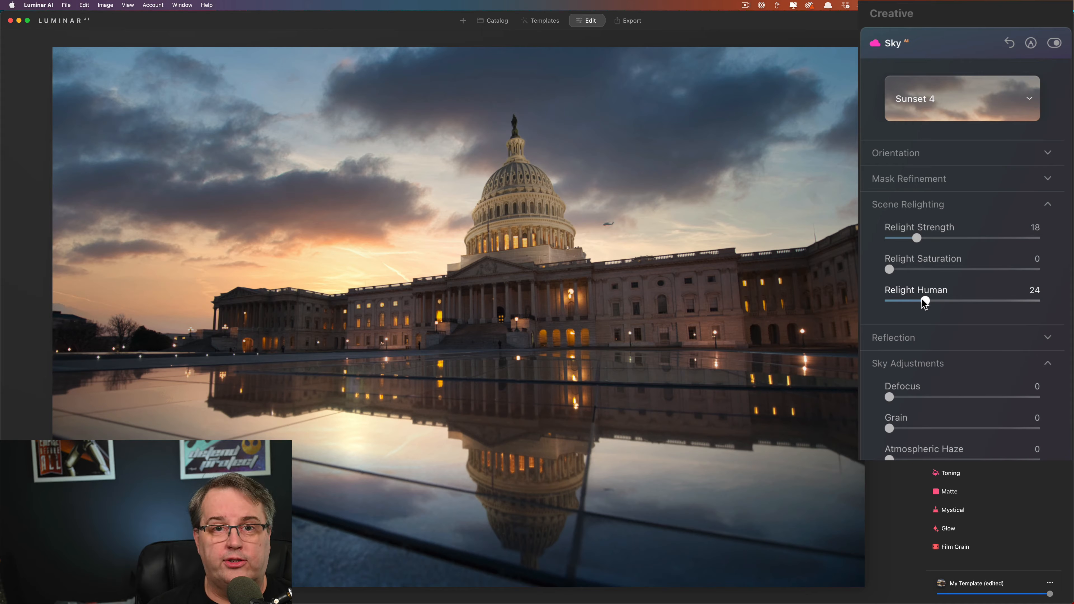
scroll(935, 275, "down", 1)
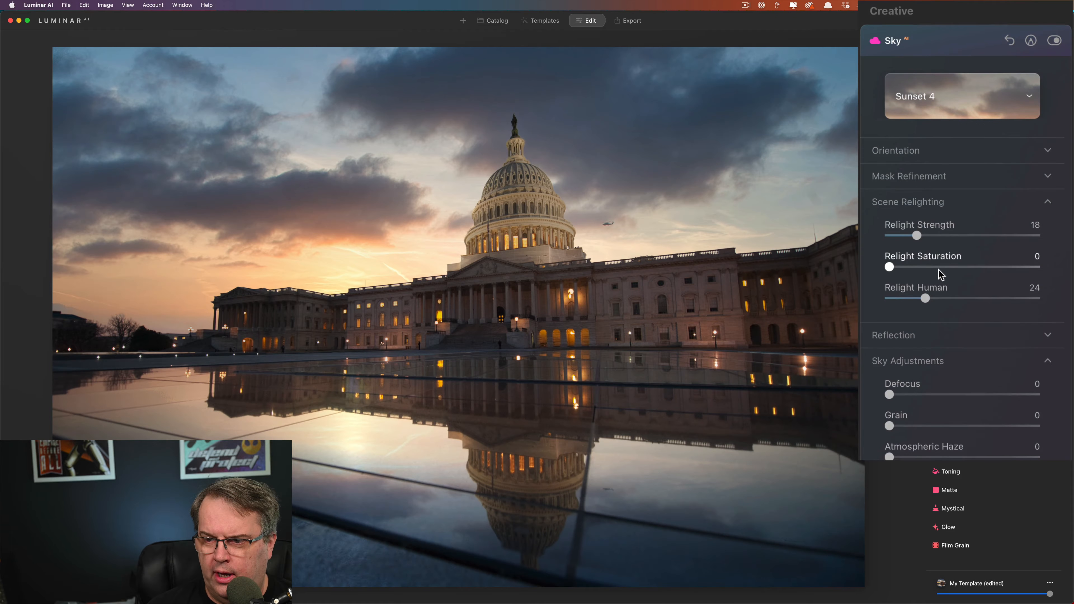
left_click(972, 268)
scroll(971, 269, "down", 1)
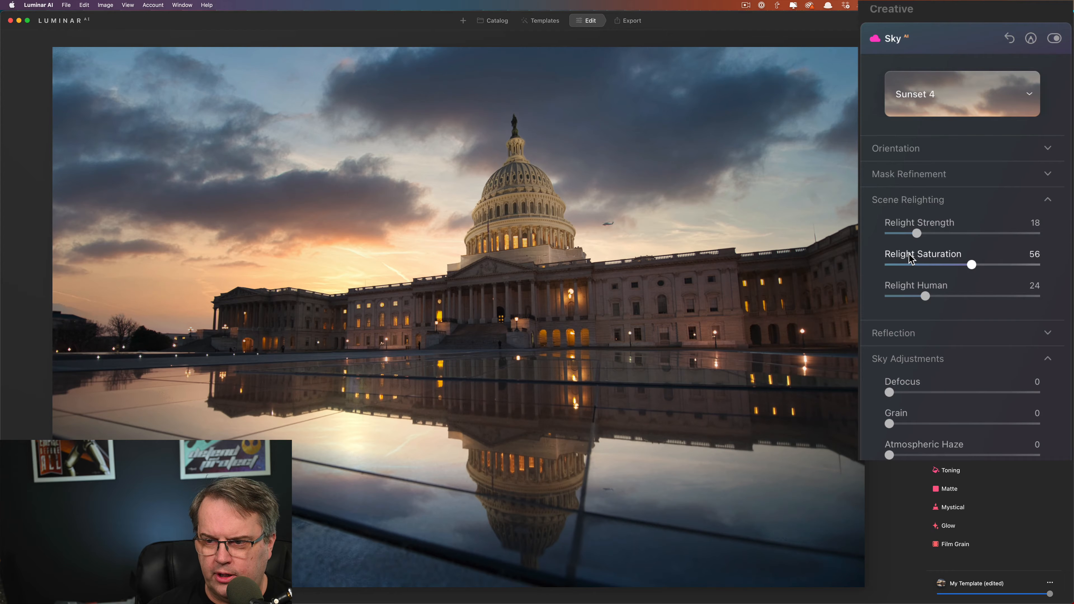
left_click(1048, 201)
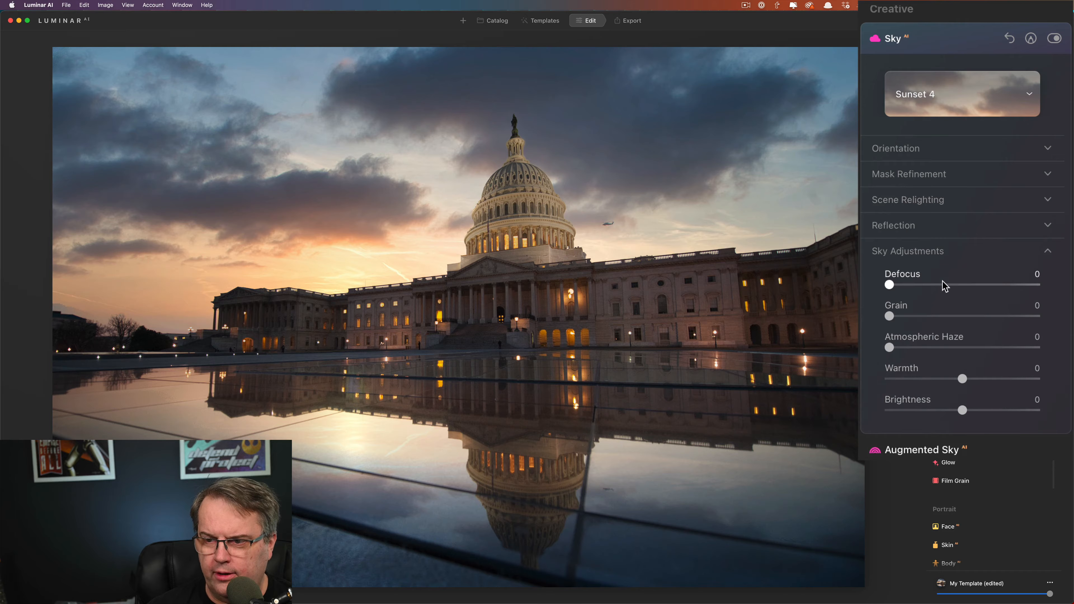
Step: Try a sky Defocus of 44 and a Grain of 79, resetting each one to its default
left_click(956, 286)
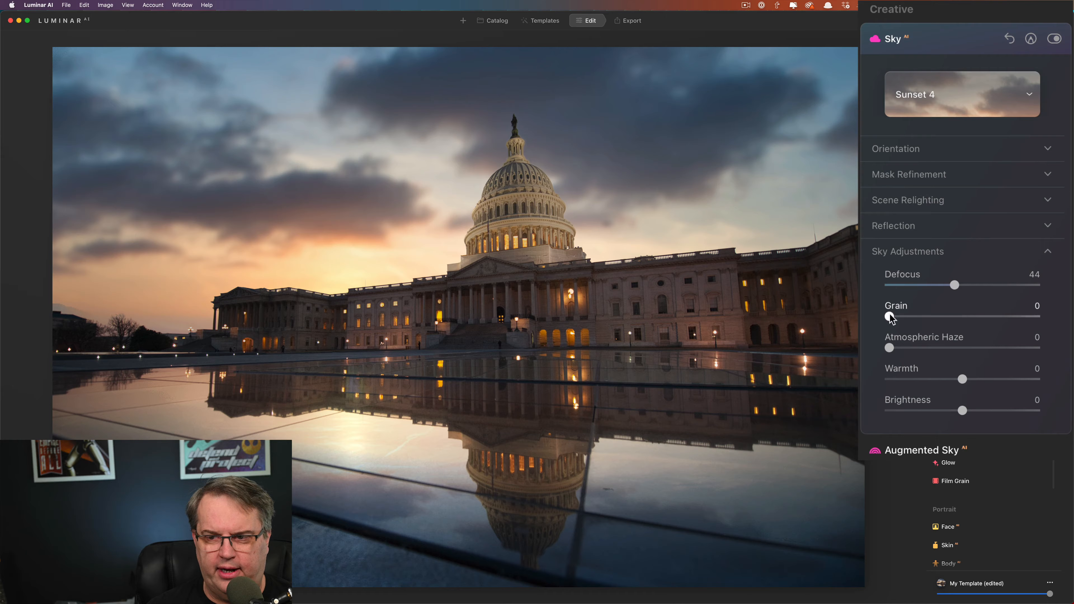
double_click(894, 276)
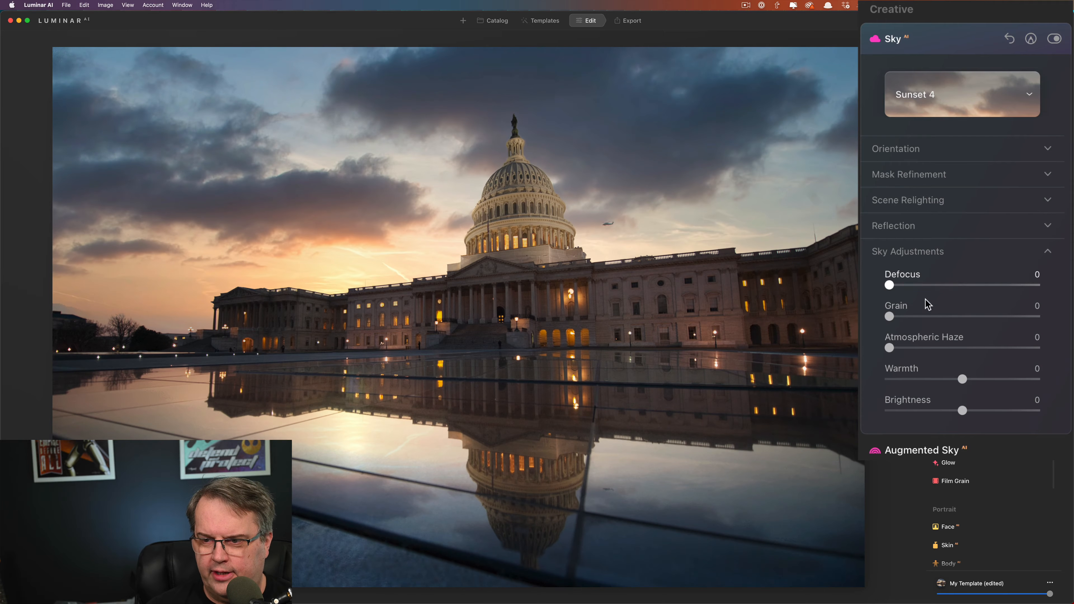
left_click_drag(944, 315, 1009, 315)
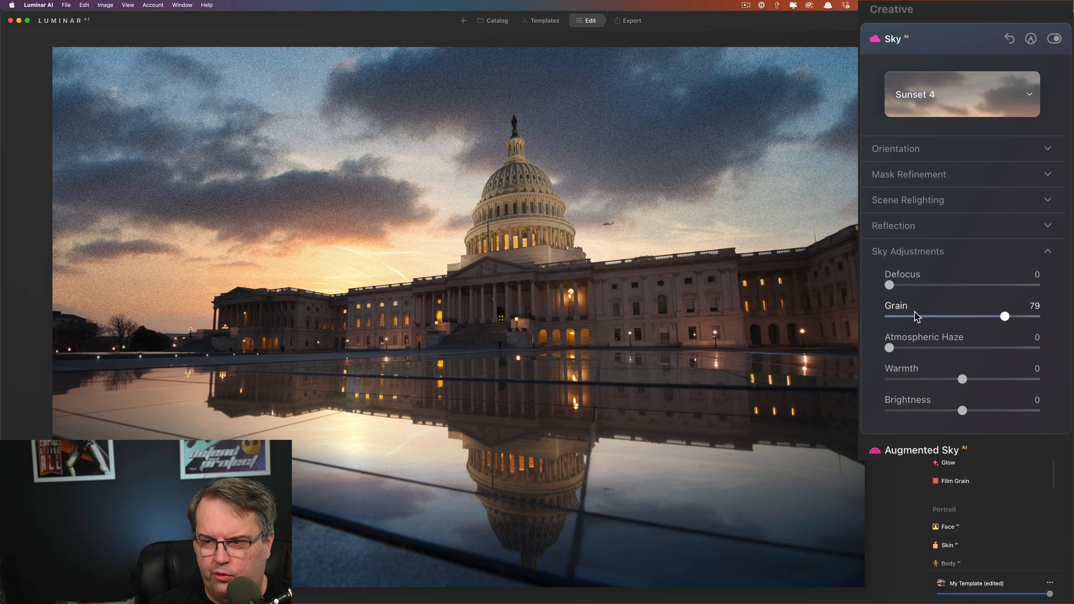
double_click(900, 310)
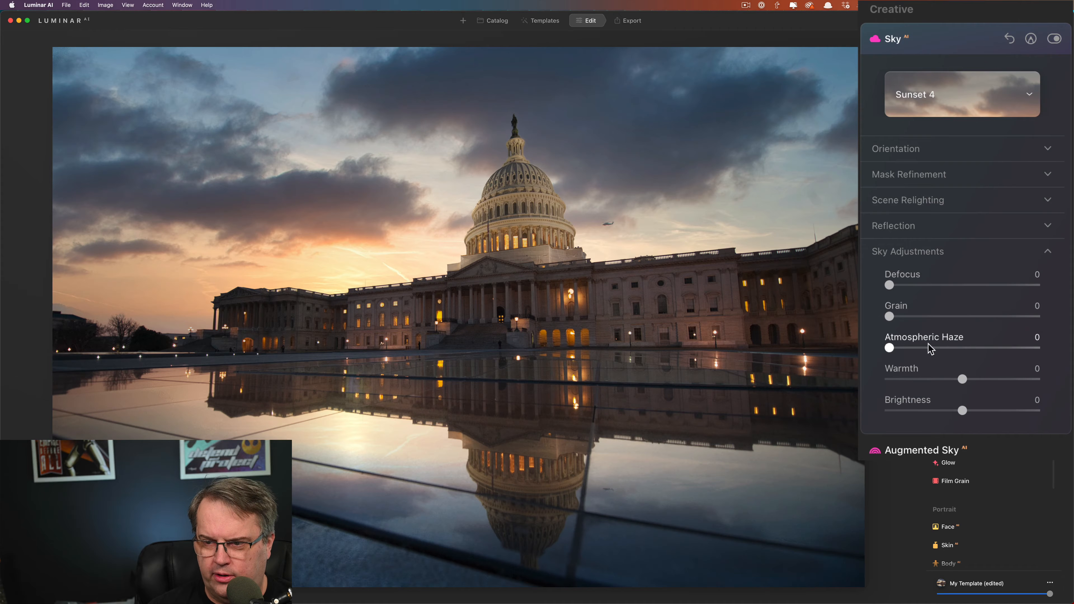
Step: Try an Atmospheric Haze of 72 on the sky and undo it
left_click(959, 348)
left_click(997, 348)
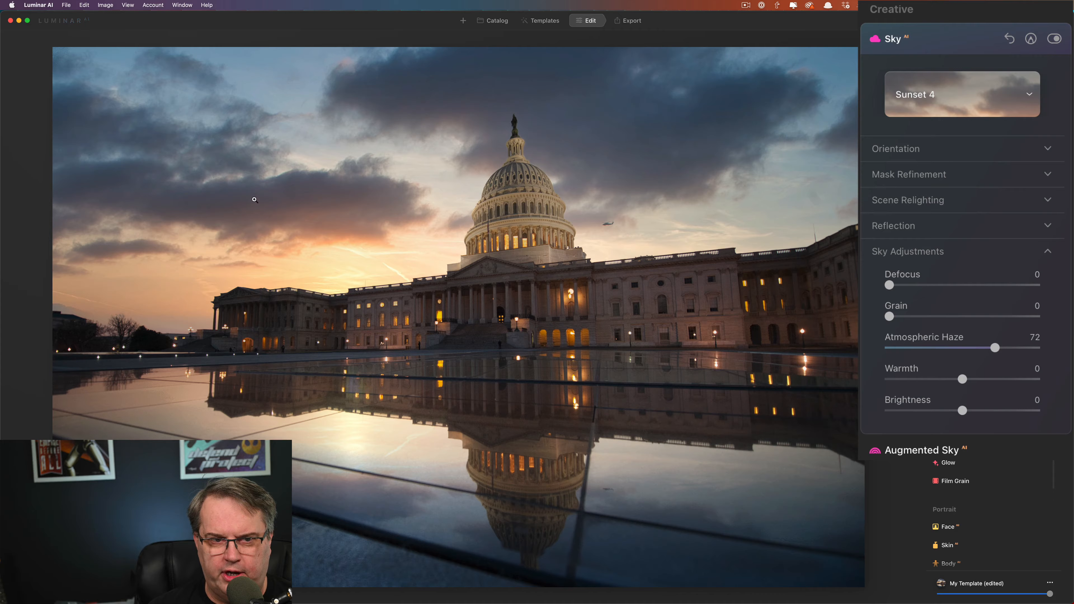
key("super+z")
Step: Try warmer and cooler sky tones, down to a Warmth of -42, and reset the warmth
left_click(1006, 380)
left_click(932, 381)
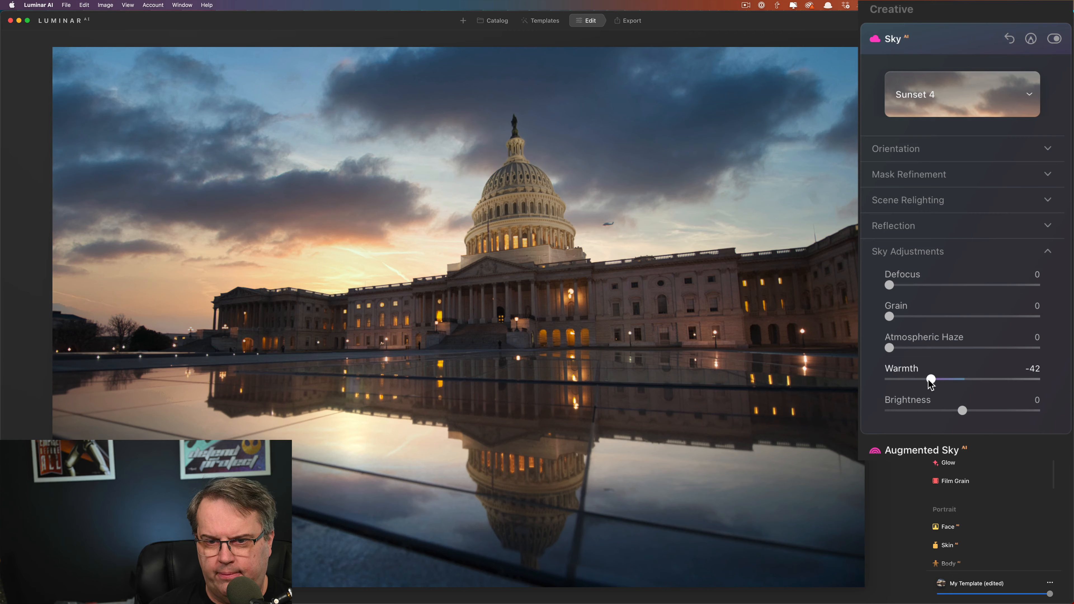
double_click(909, 372)
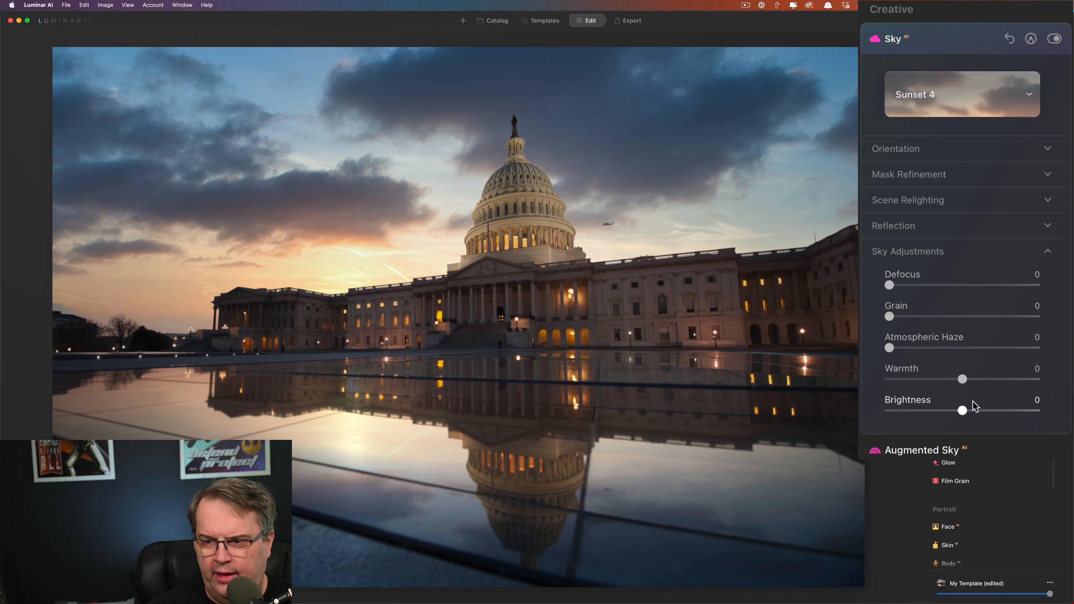
Step: Try sky Brightness values of 36 and -37, and reset the brightness
left_click(991, 411)
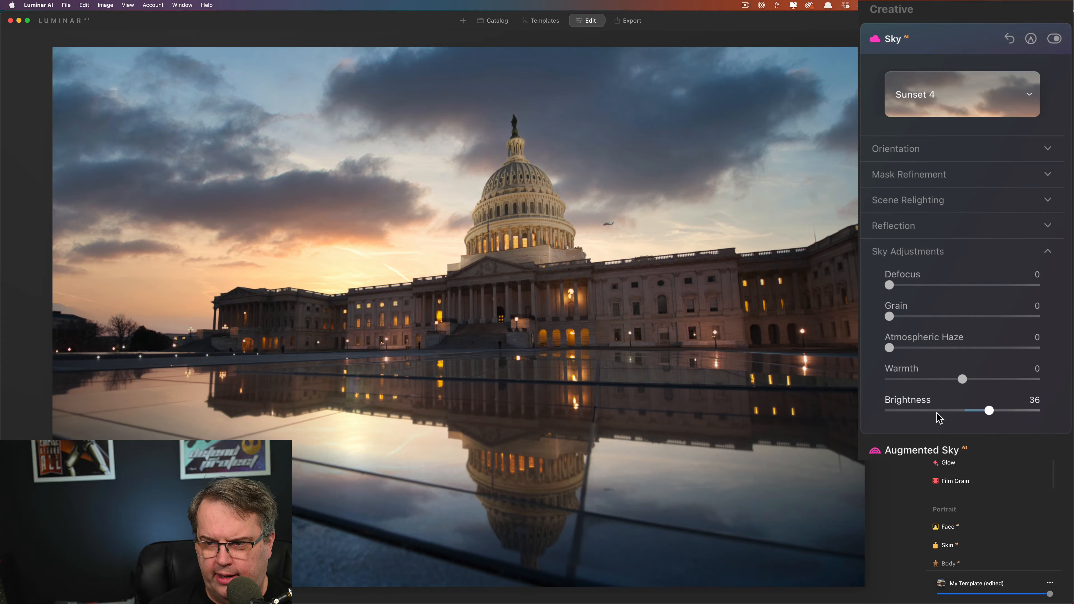
left_click(933, 414)
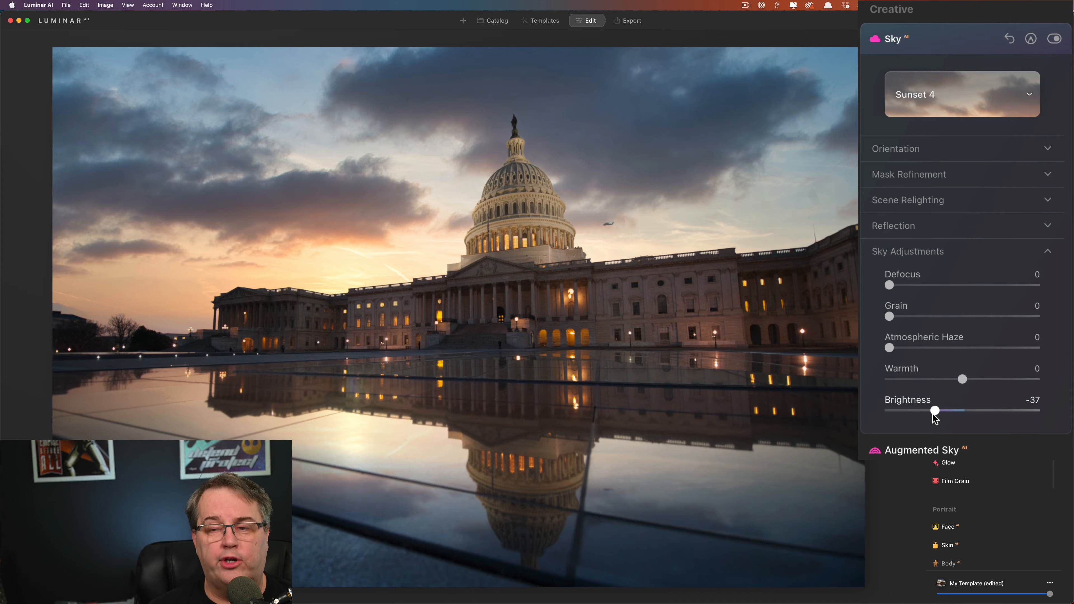
double_click(904, 402)
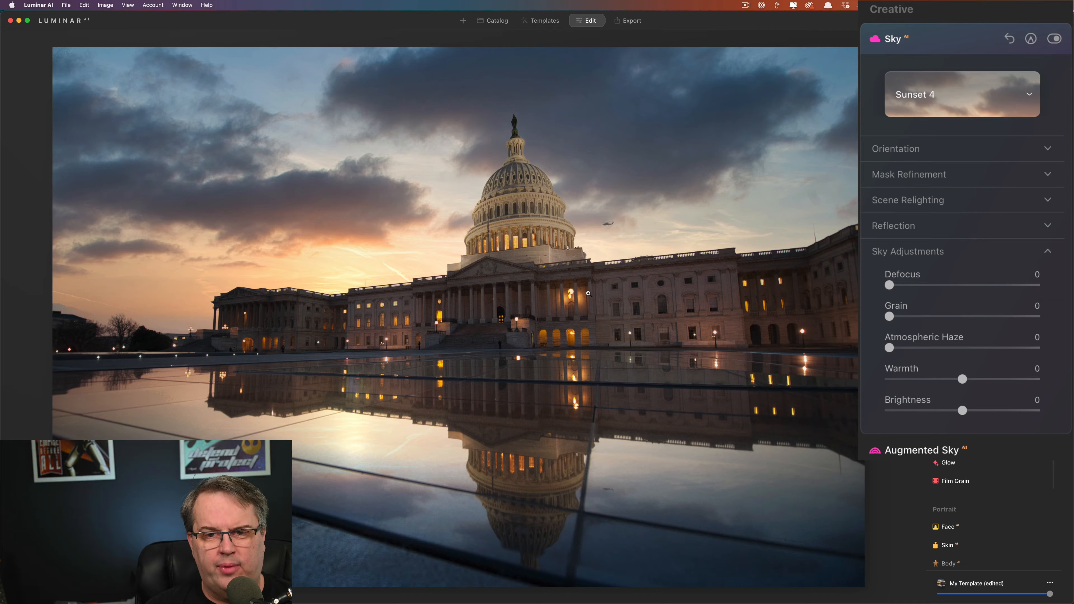
Step: Leave the photo's editing view and return to the photo catalog
left_click(496, 21)
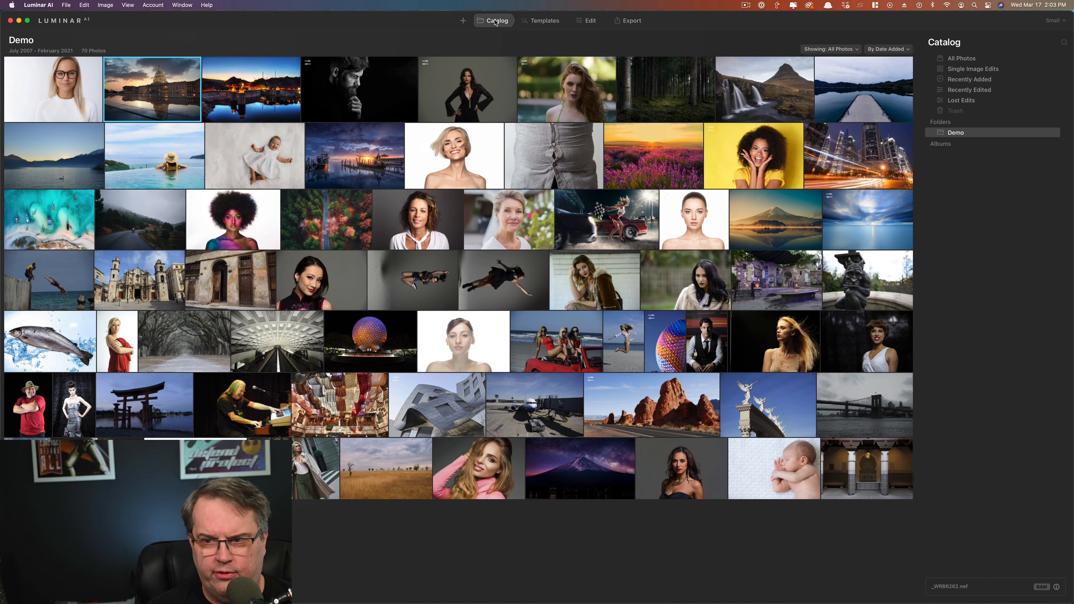
Step: Open the long-exposure seascape photo for editing and apply the first Bright Blue Sky preset as its replacement sky
left_click(870, 225)
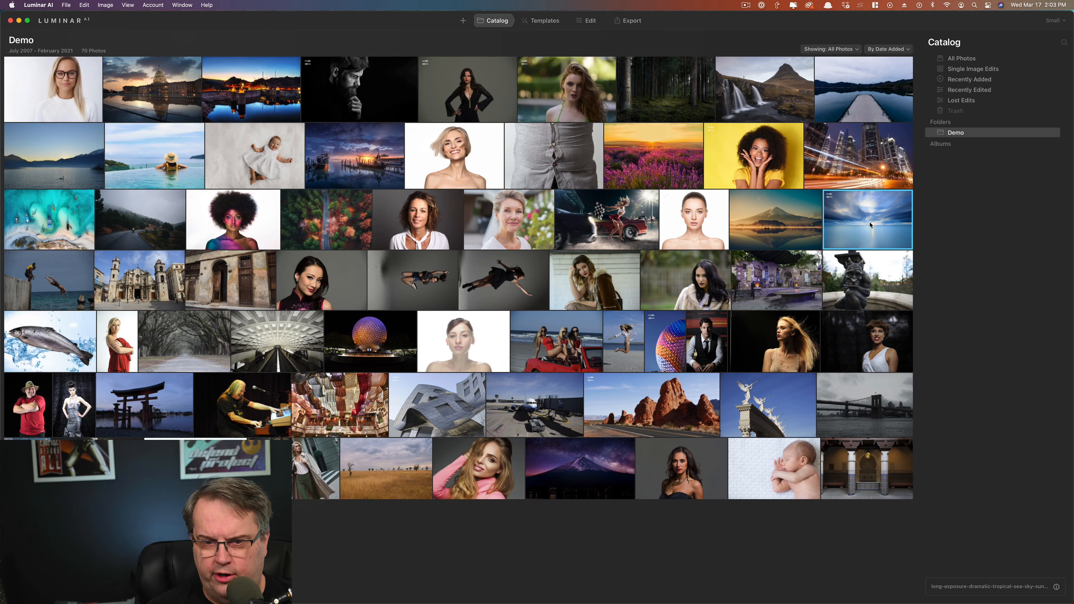
left_click(587, 21)
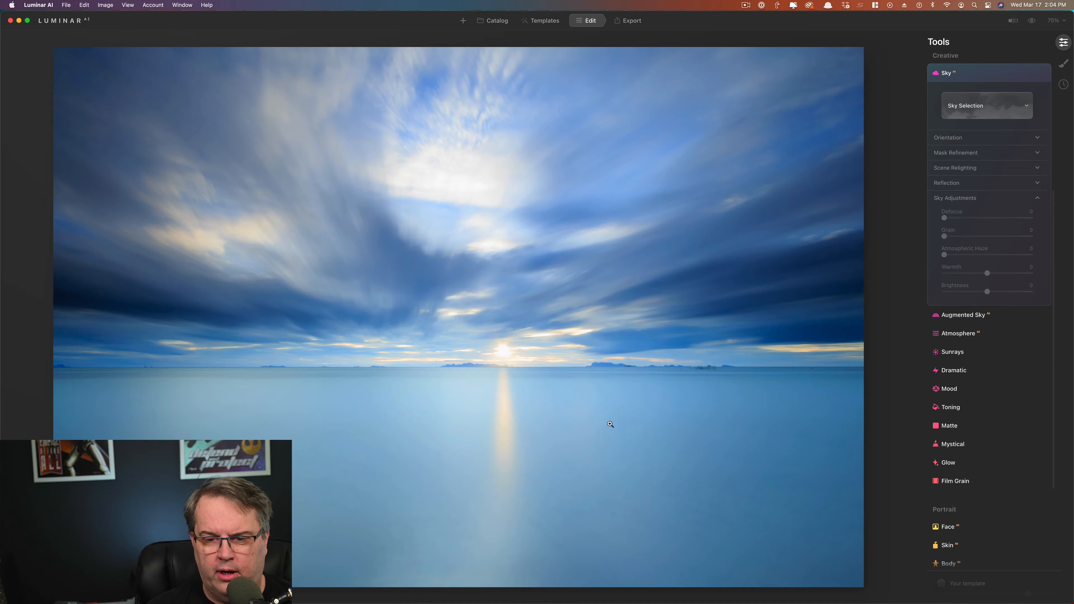
left_click(993, 111)
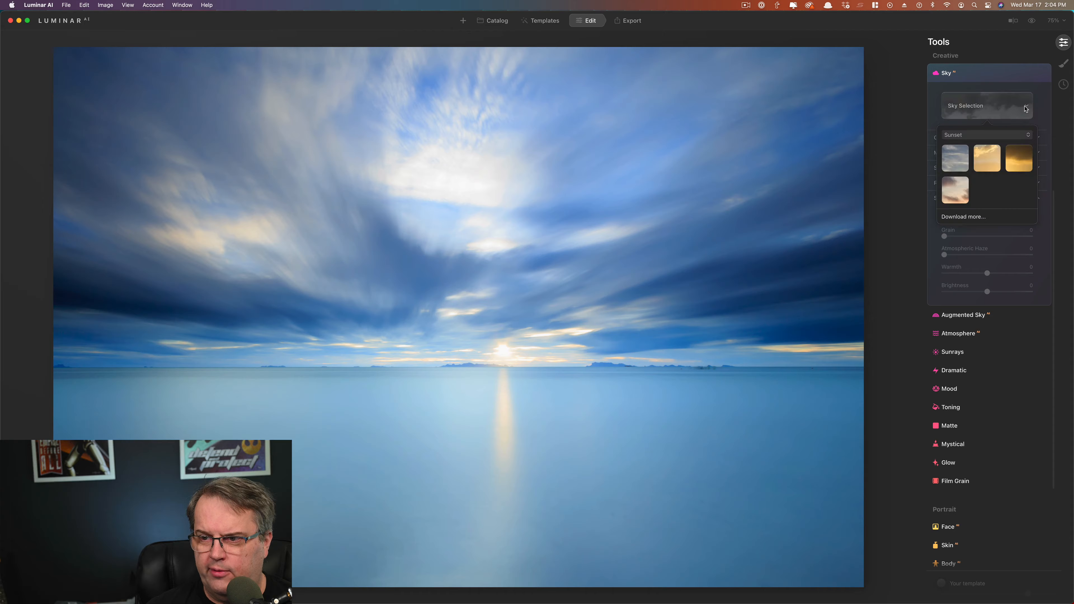
left_click(1000, 135)
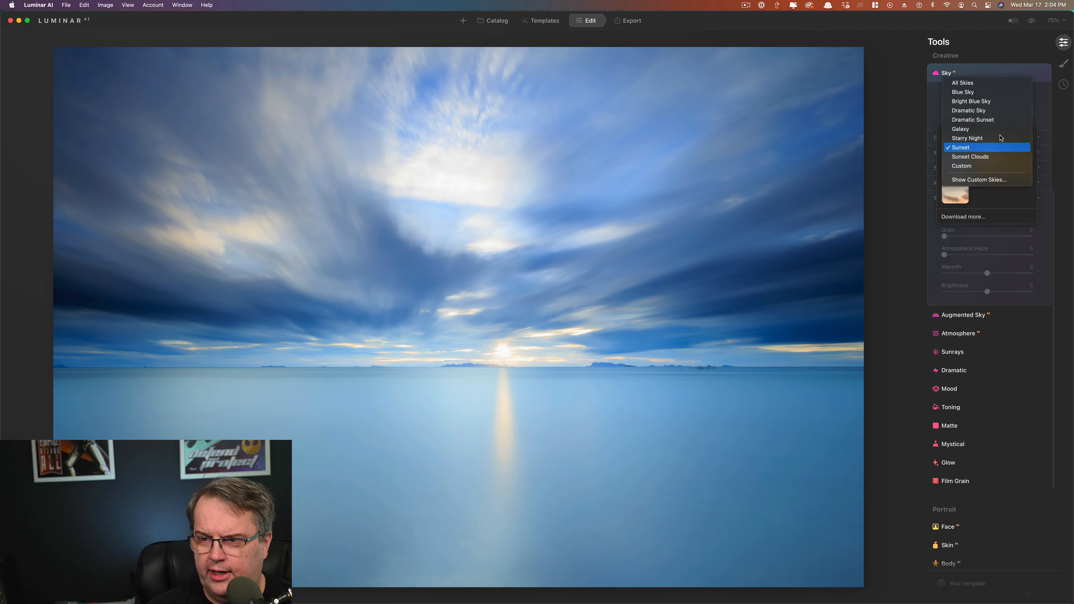
left_click(982, 101)
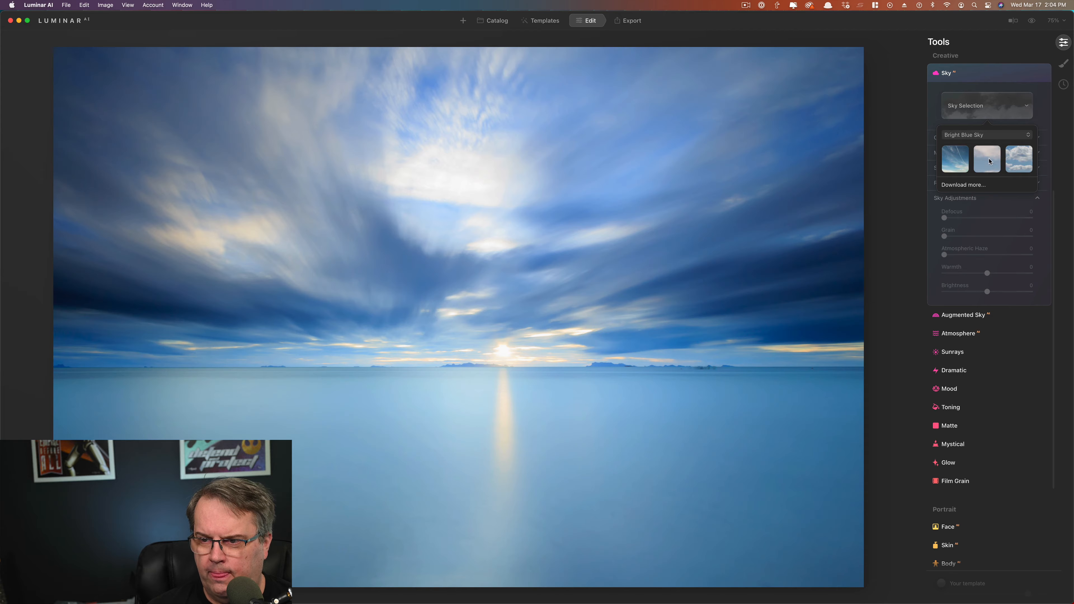
left_click(953, 160)
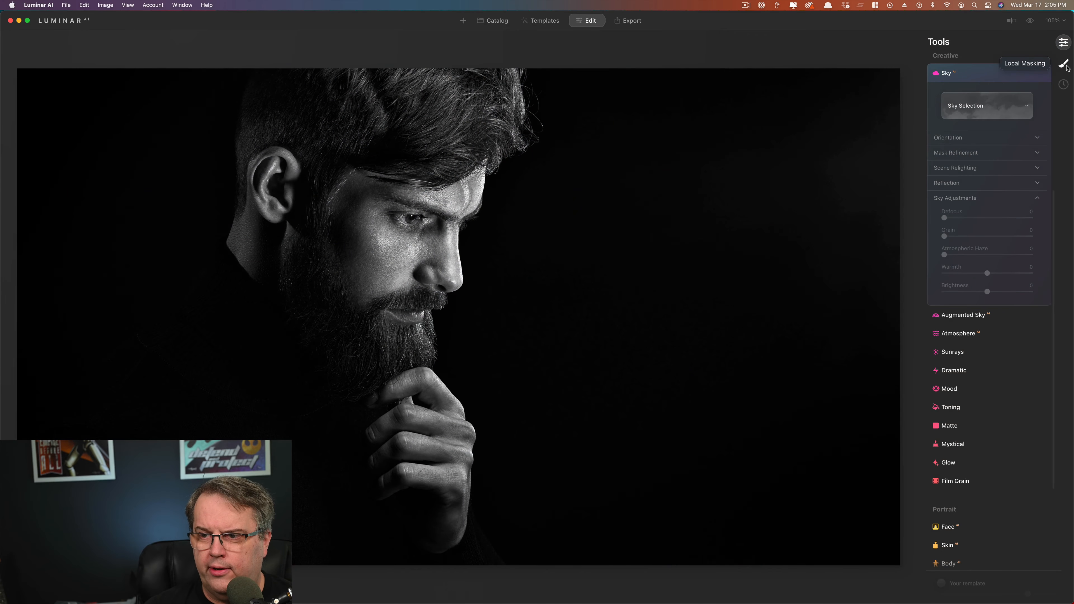
Step: Add a local Texture mask to the bearded man's portrait and load Light-Hit-20.jpg from the Light Hits folder
left_click(1065, 66)
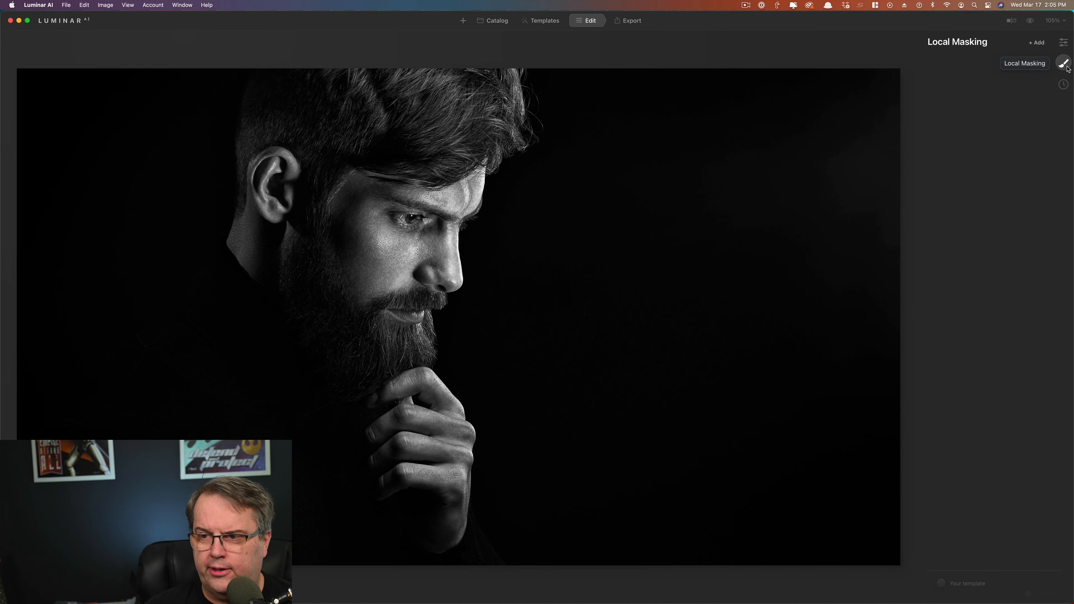
left_click(1038, 42)
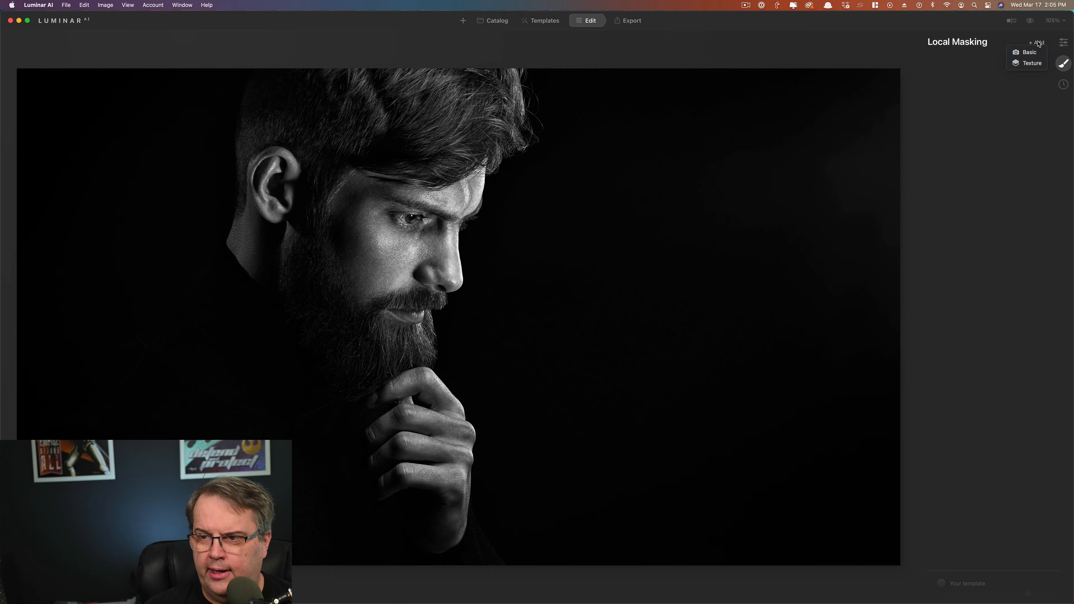
left_click(1032, 64)
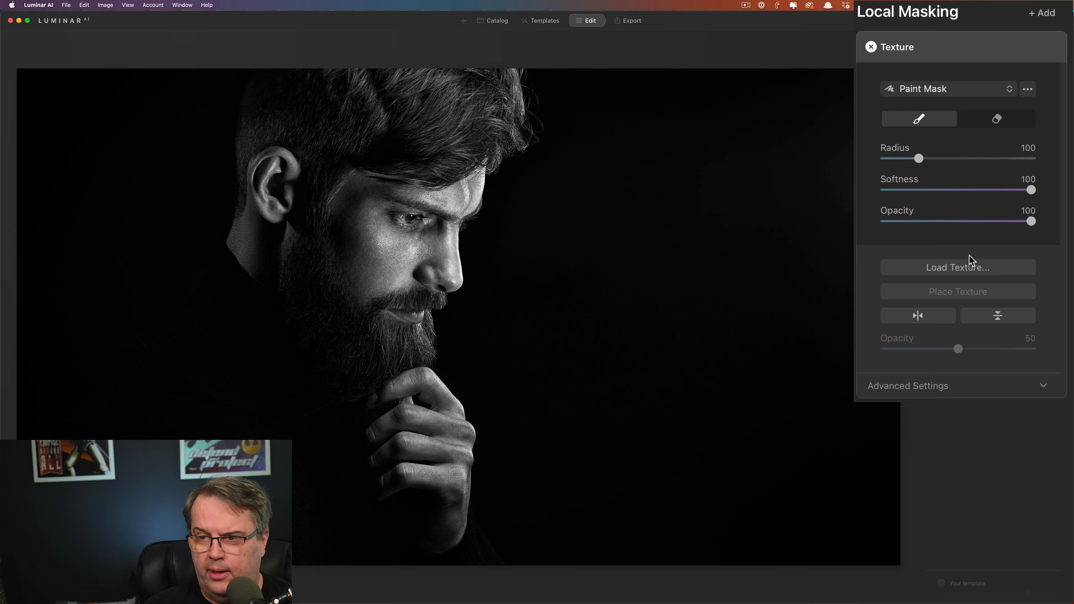
left_click(990, 194)
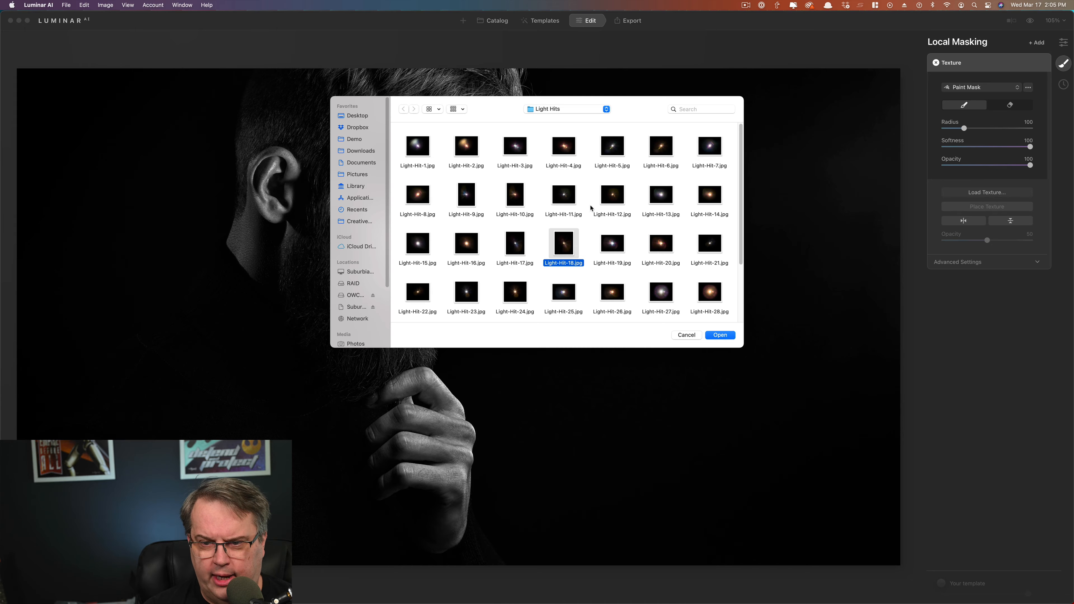
left_click(661, 244)
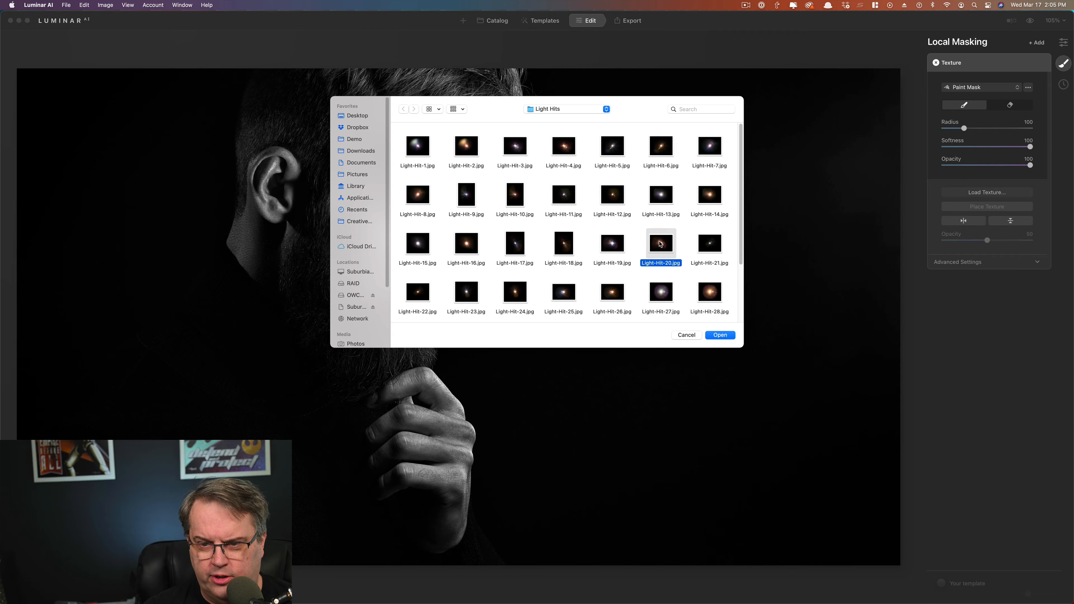
left_click(720, 335)
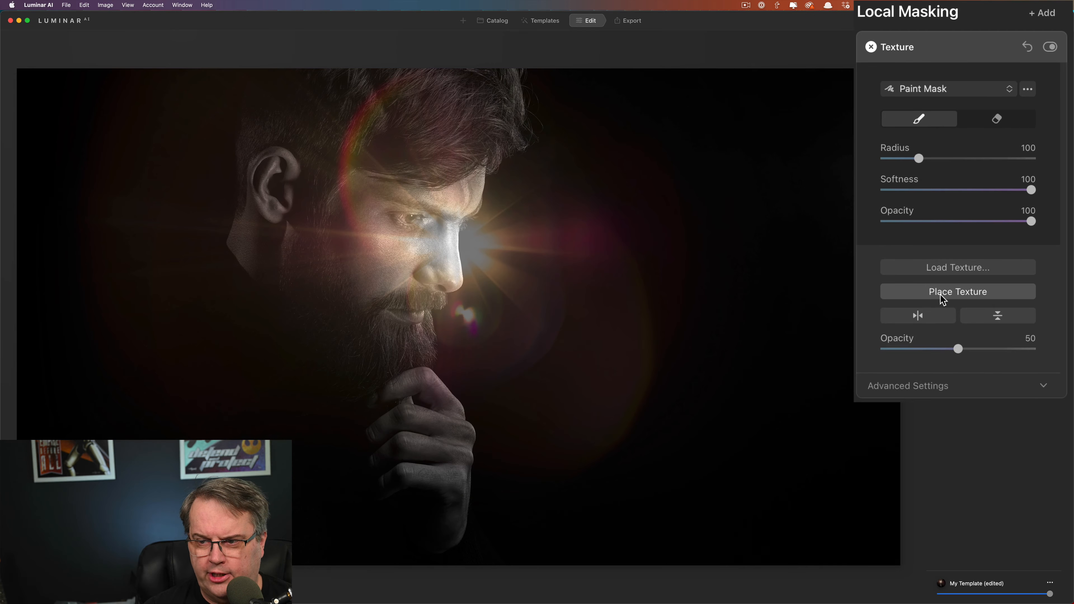
Step: Start placing the light flare texture, moving it into the dark area in front of the man's face and rotating it diagonally
left_click(941, 295)
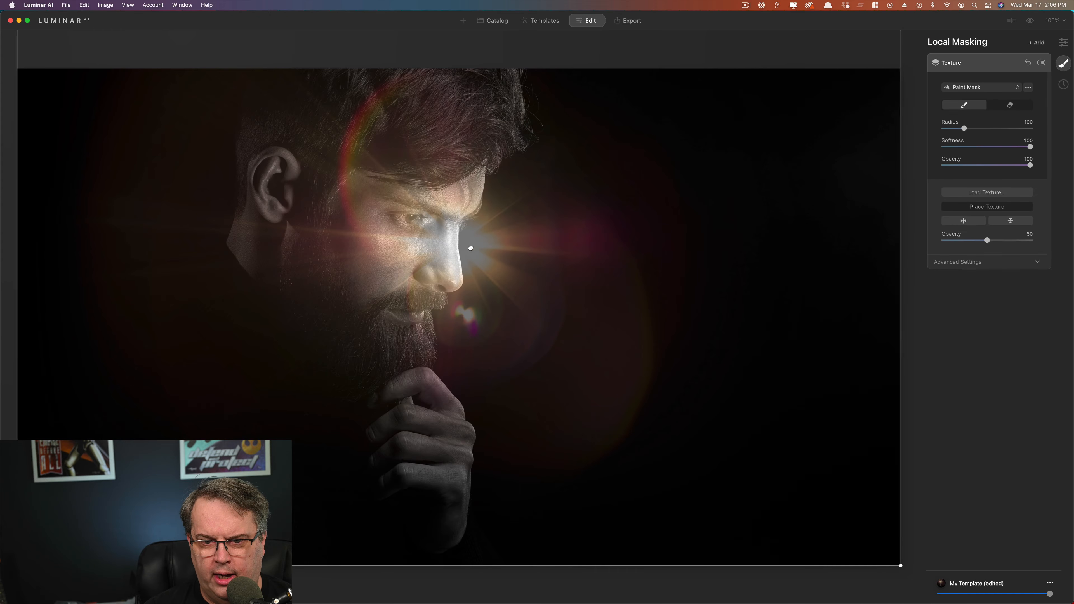
left_click_drag(596, 271, 612, 281)
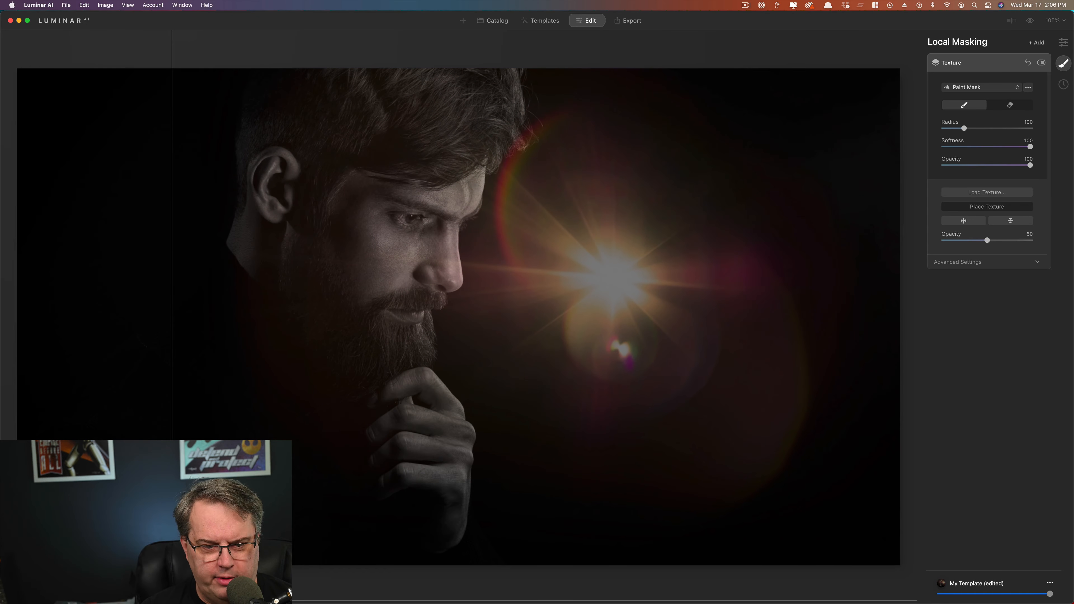
left_click_drag(612, 281, 677, 257)
left_click_drag(356, 339, 343, 173)
left_click_drag(352, 434, 295, 321)
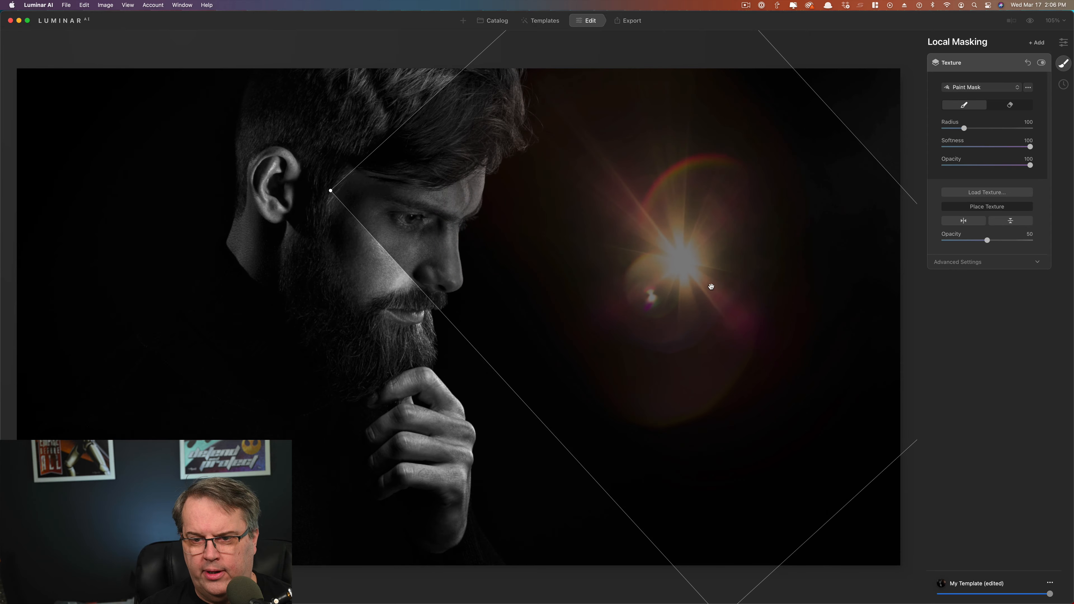
Step: Resize the flare texture, position it level with the man's nose in the dark background, and apply the placement
left_click_drag(681, 270, 693, 270)
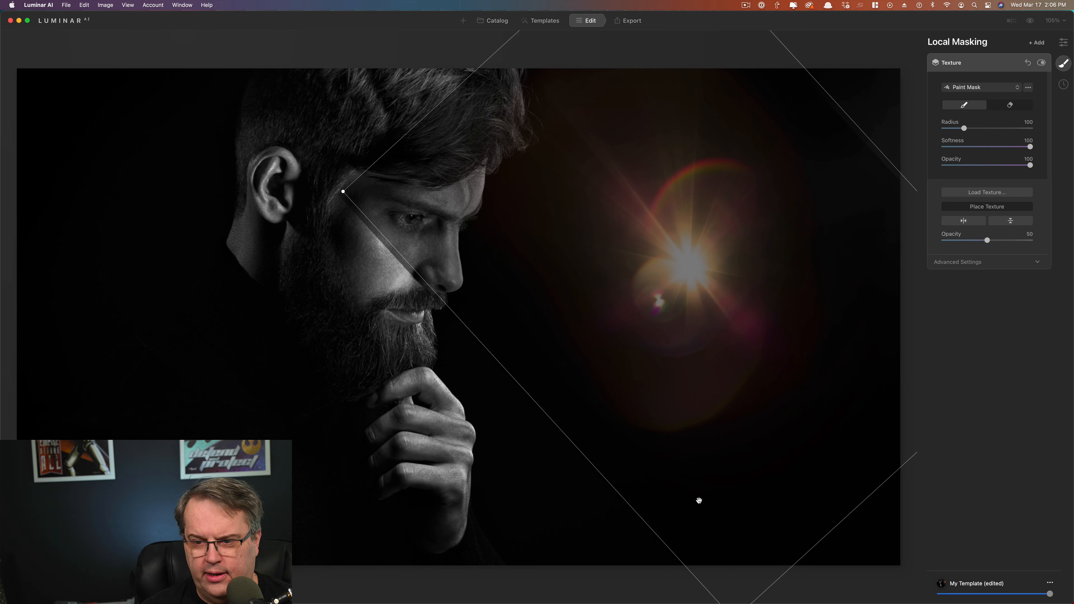
left_click_drag(763, 520, 746, 476)
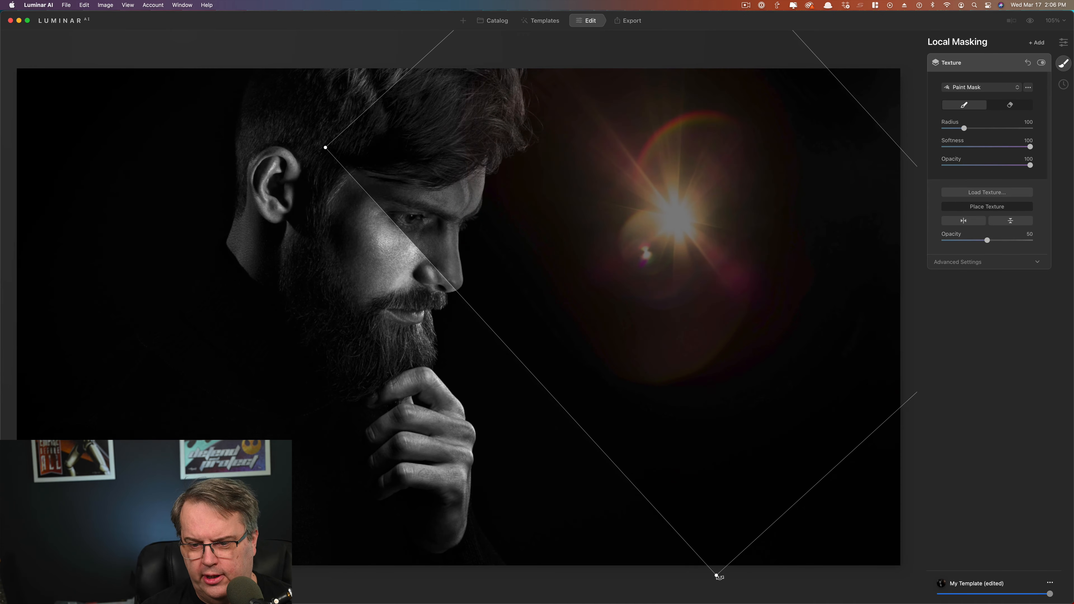
left_click_drag(716, 576, 713, 397)
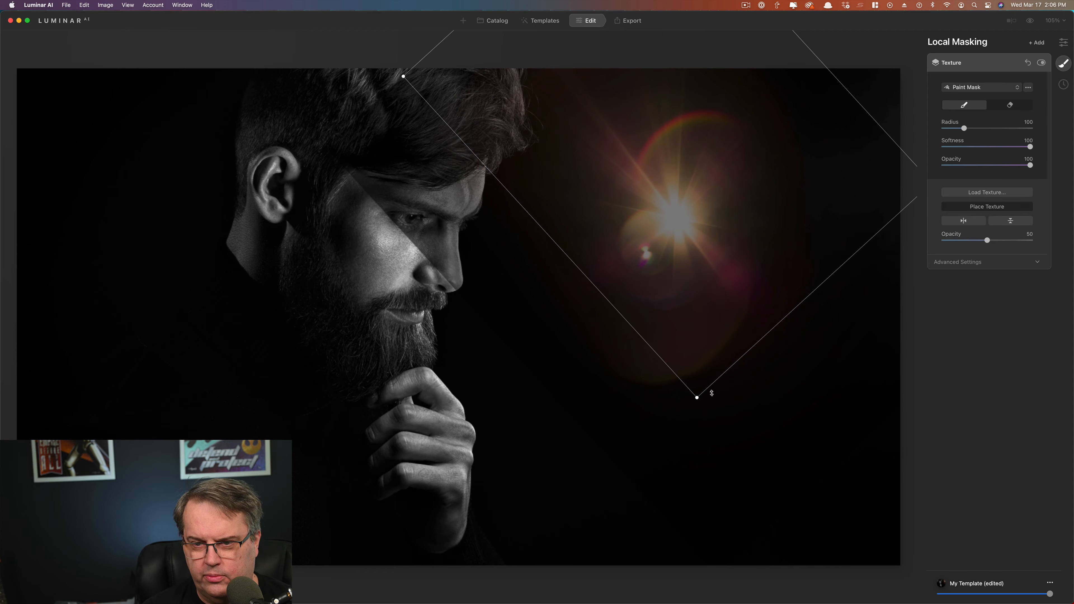
left_click_drag(652, 155, 634, 284)
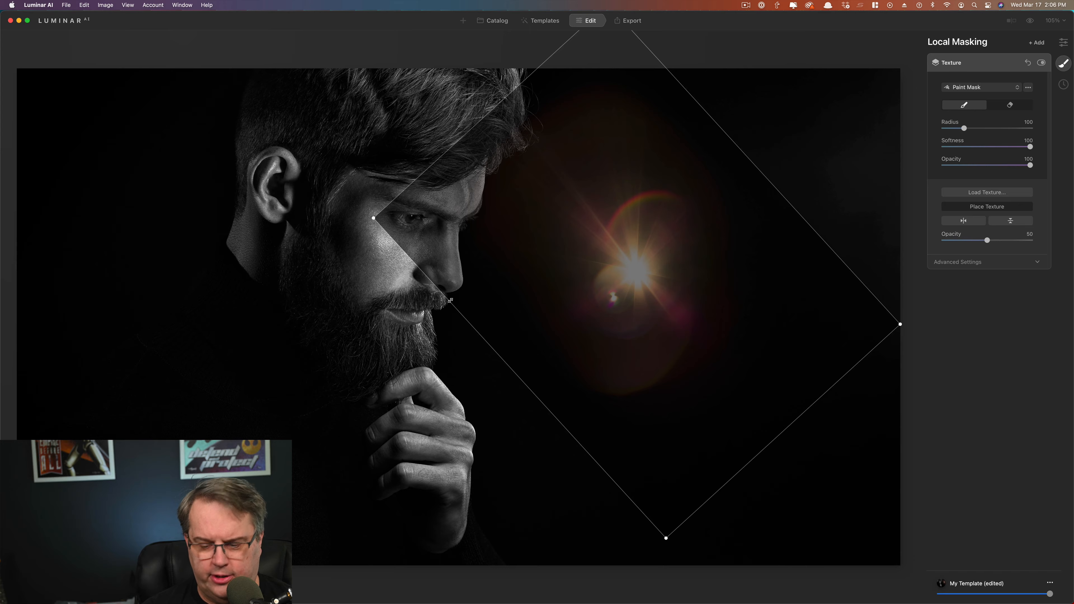
key("Return")
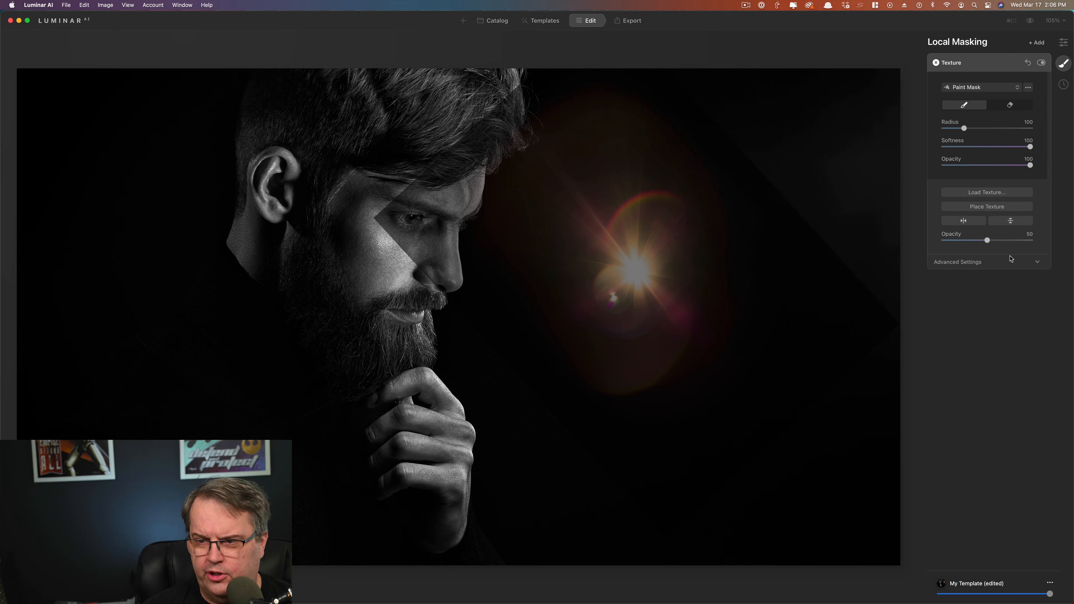
Step: Set the flare texture's blend mode to Lighten and its opacity to 100
left_click(1038, 264)
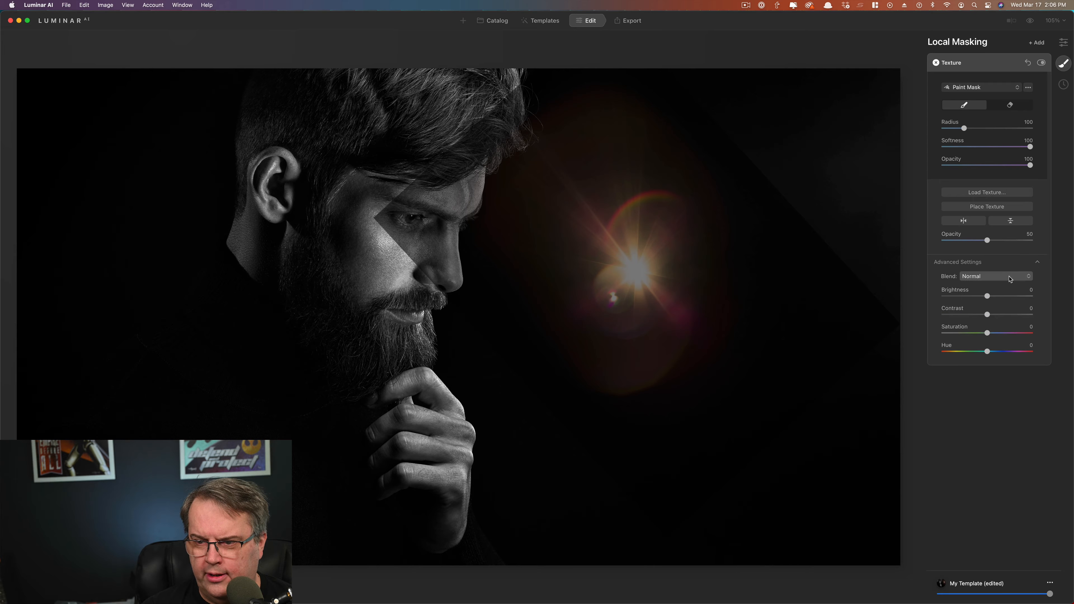
left_click(1007, 280)
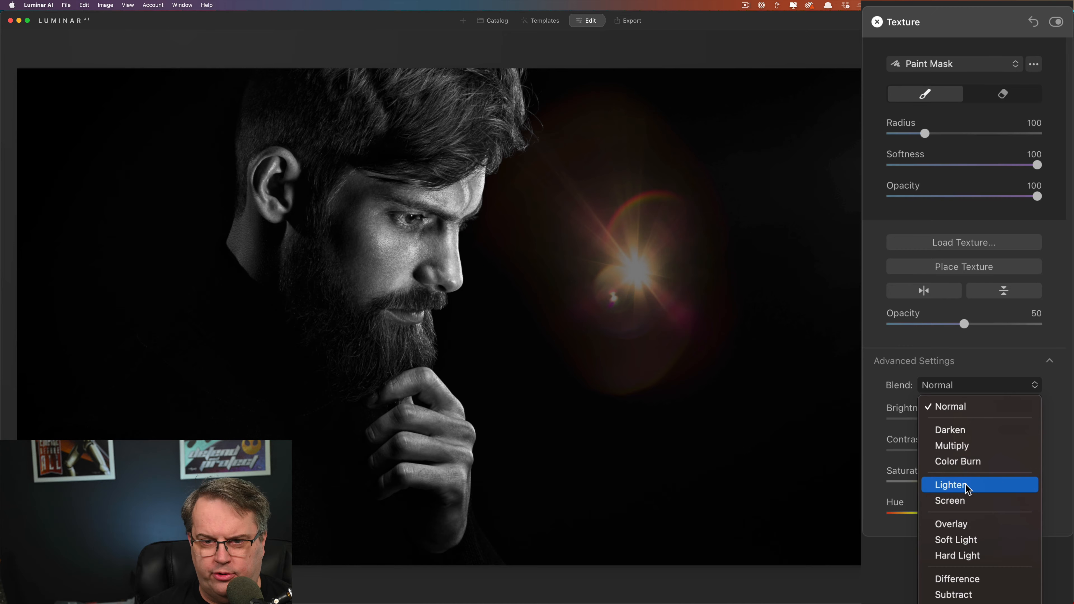
left_click(967, 485)
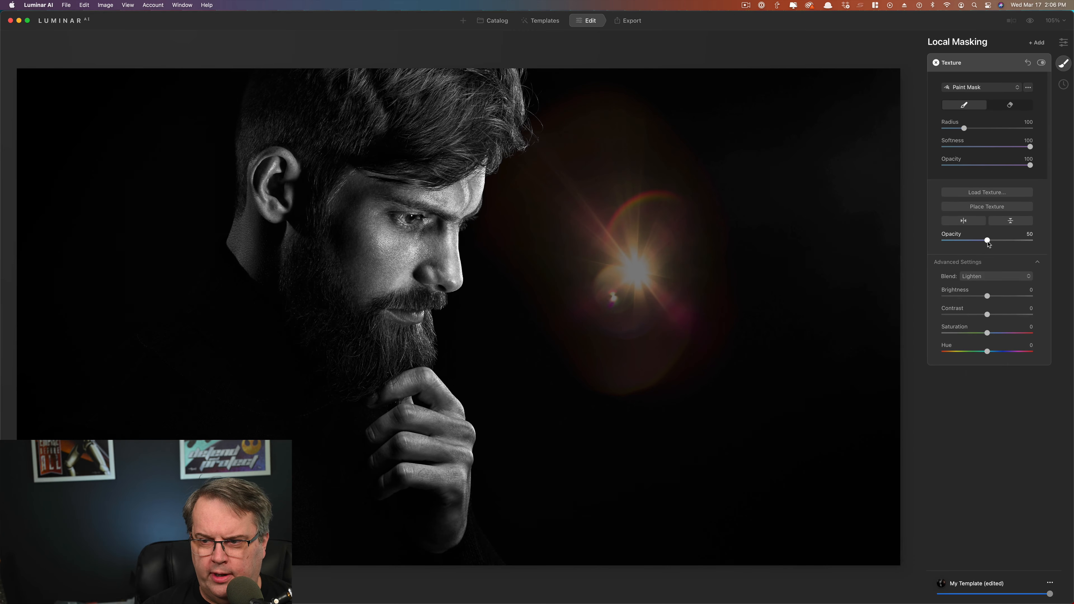
left_click_drag(988, 242, 1034, 238)
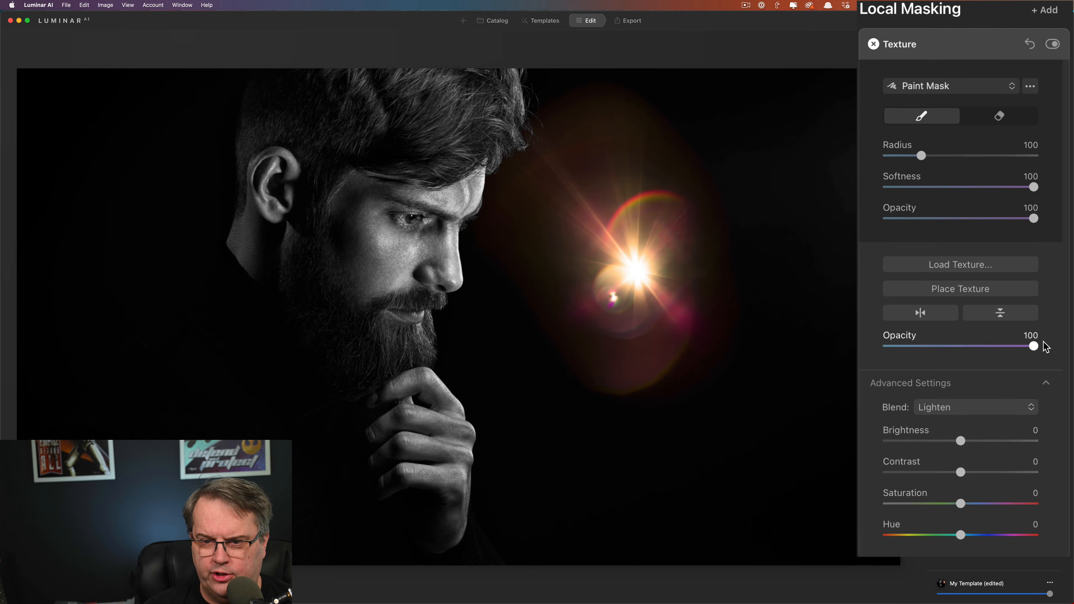
Step: Lower the flare texture's Brightness to -49 and remove its color with a Saturation of -100
left_click(998, 441)
left_click(924, 443)
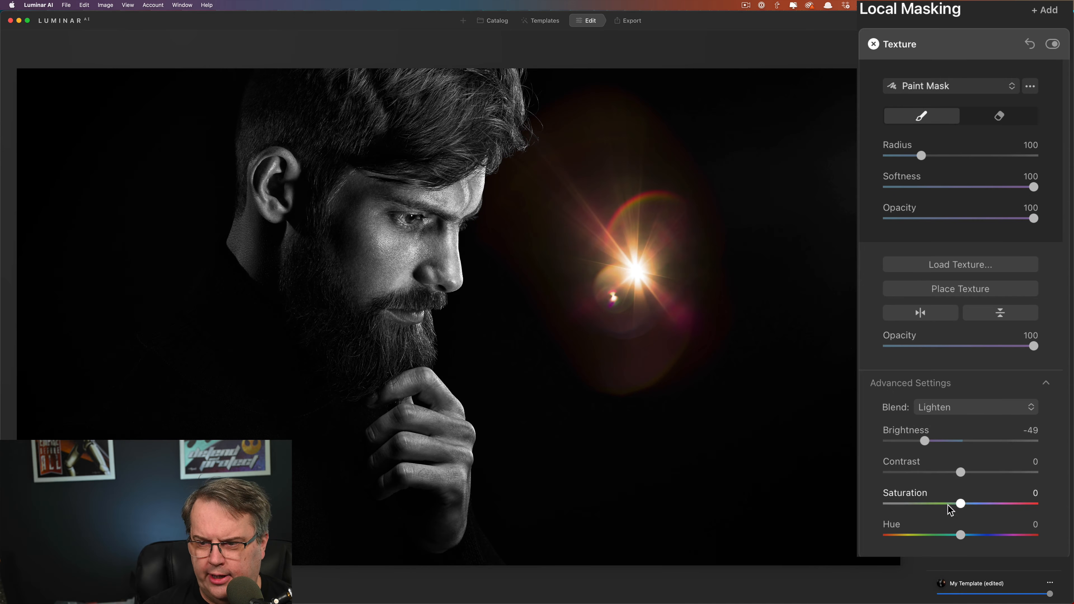
left_click_drag(962, 505, 888, 505)
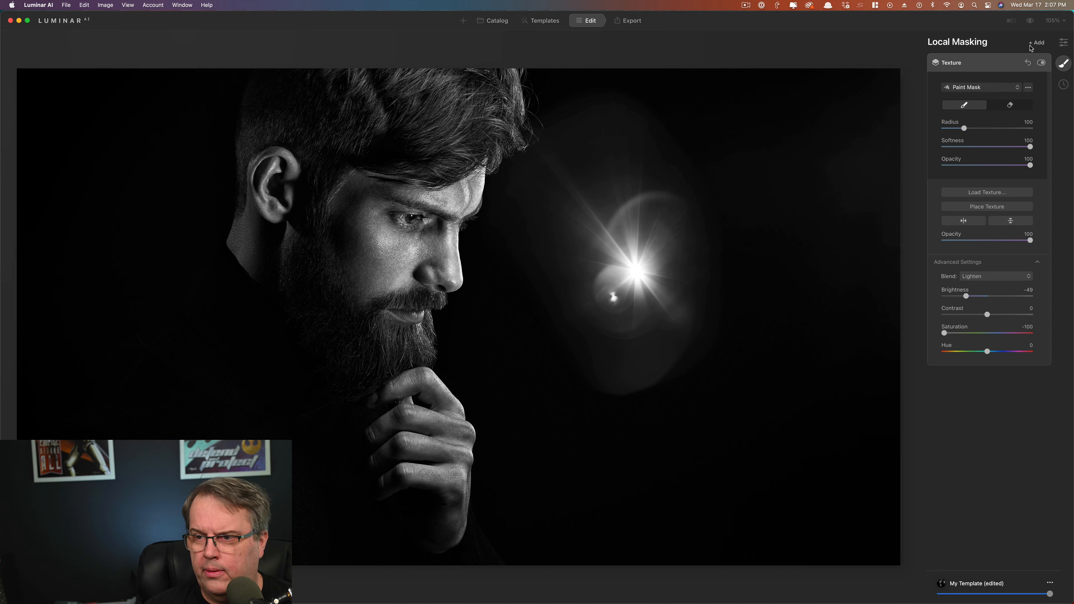
Step: Add a second local Texture and load the high-resolution white photographer's signature PNG from the logo folder
left_click(1036, 44)
left_click(1032, 63)
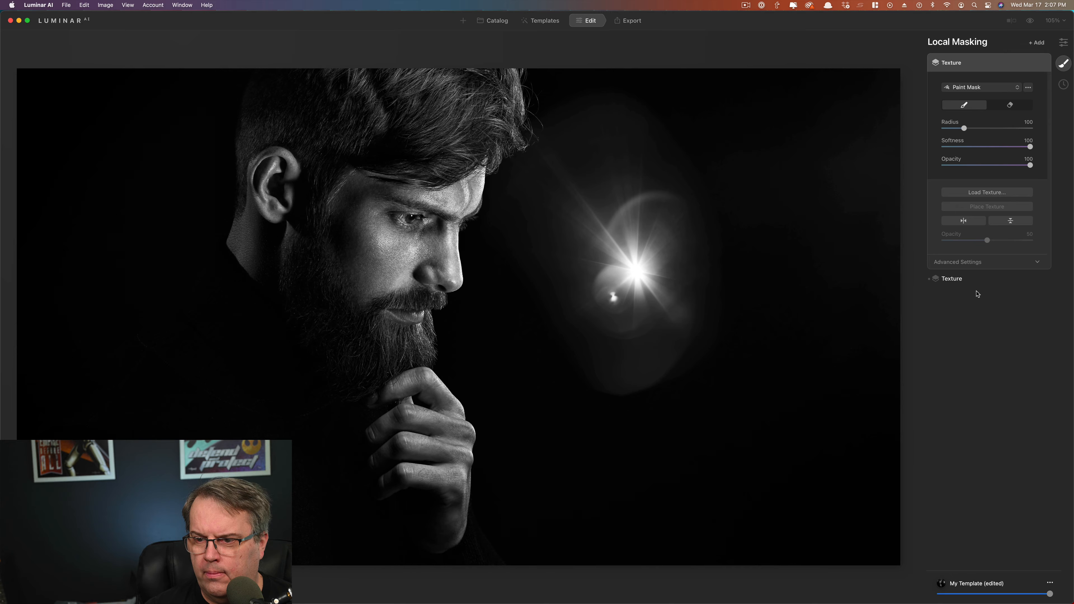
left_click(986, 193)
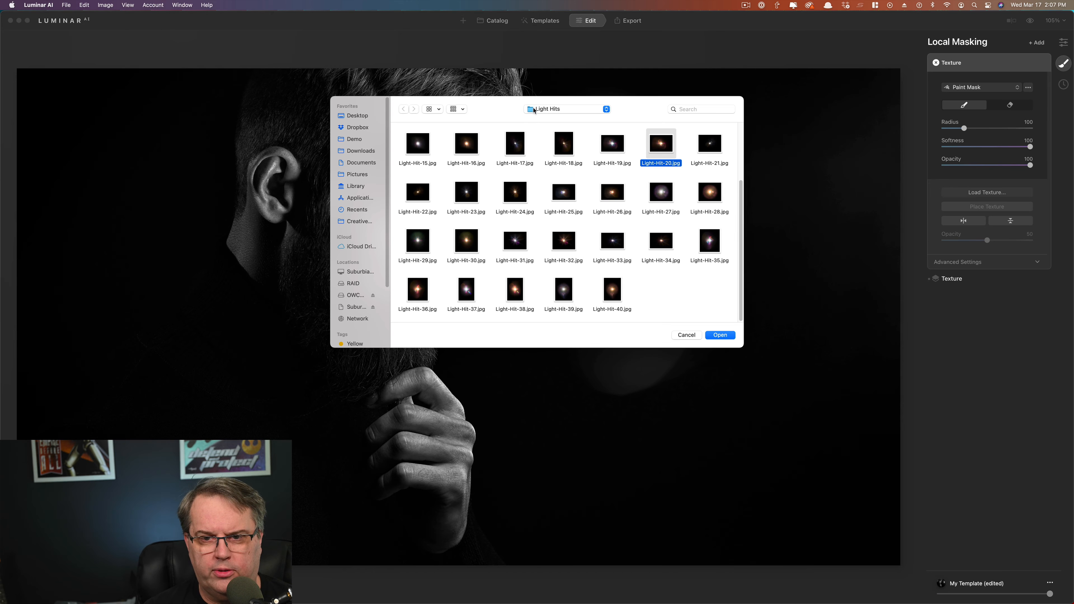
left_click(535, 110)
left_click(554, 234)
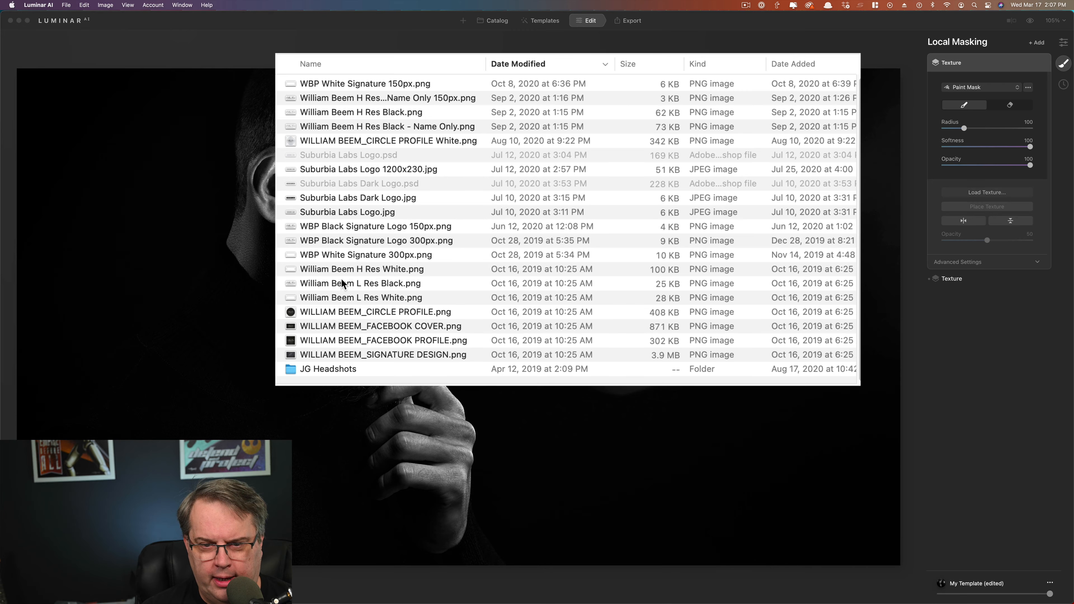
left_click(338, 271)
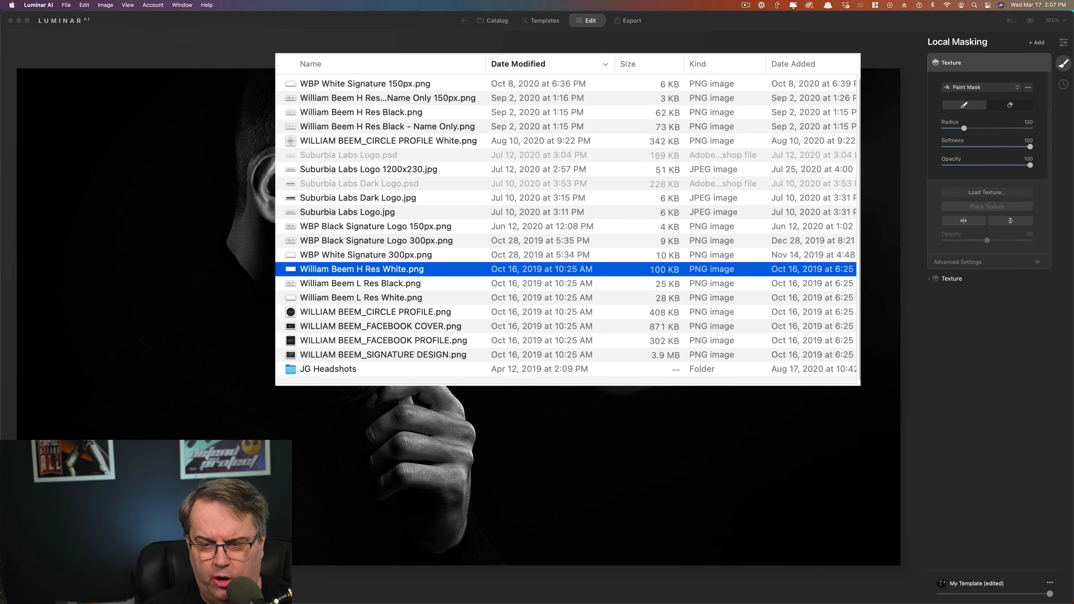
left_click(711, 335)
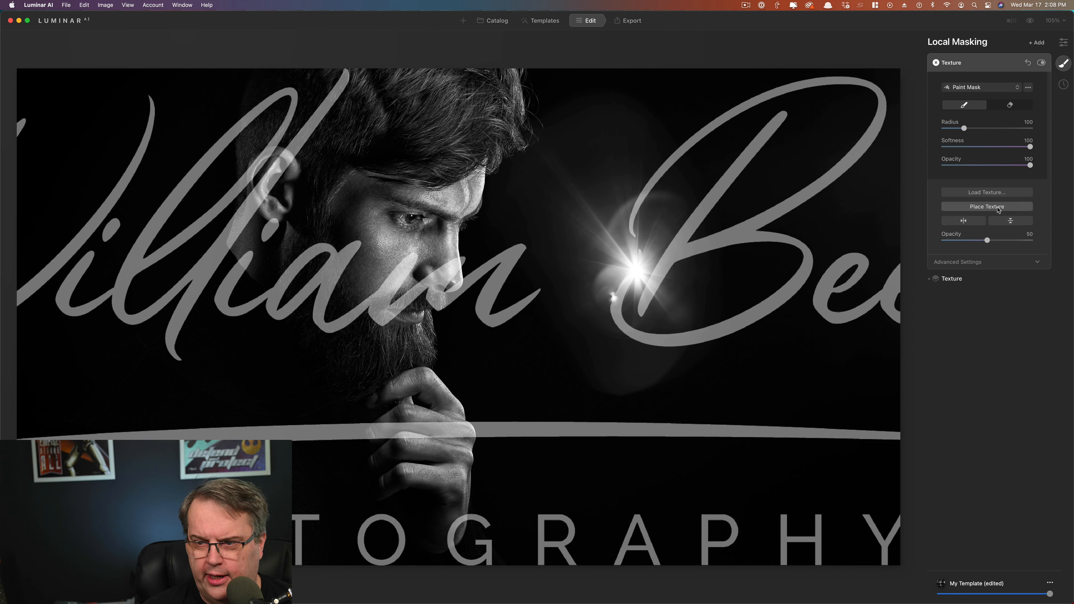
Step: Shrink the signature texture to a small watermark, place it in the photo's lower-right corner, and apply the placement
left_click(998, 210)
mouse_move(229, 226)
left_mouse_down()
mouse_move(480, 244)
mouse_move(659, 223)
left_mouse_up()
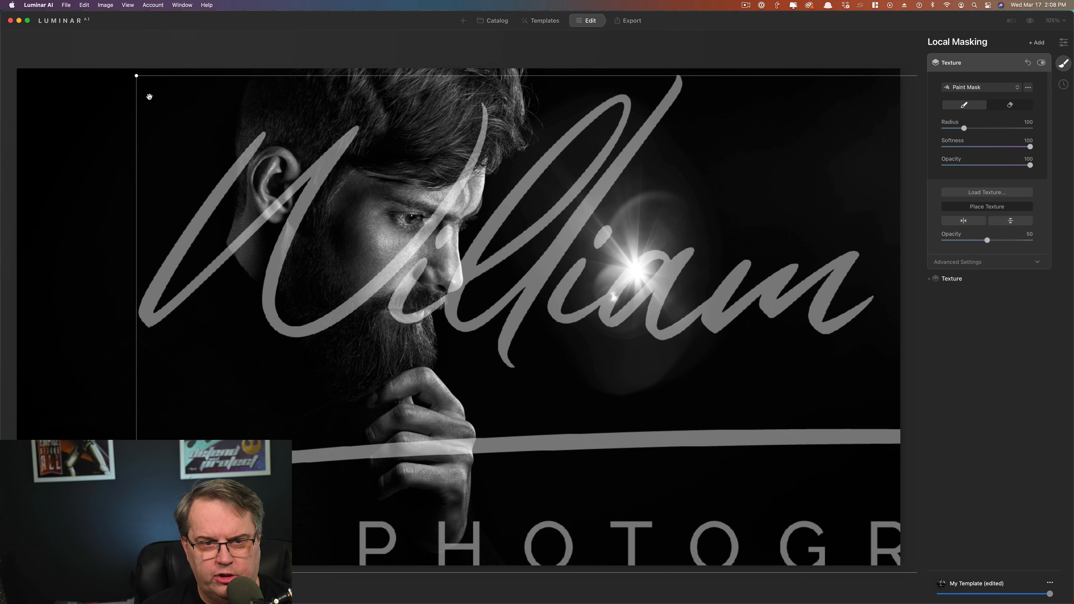
mouse_move(137, 76)
left_mouse_down()
mouse_move(534, 273)
mouse_move(664, 471)
left_mouse_up()
left_click_drag(827, 475, 149, 391)
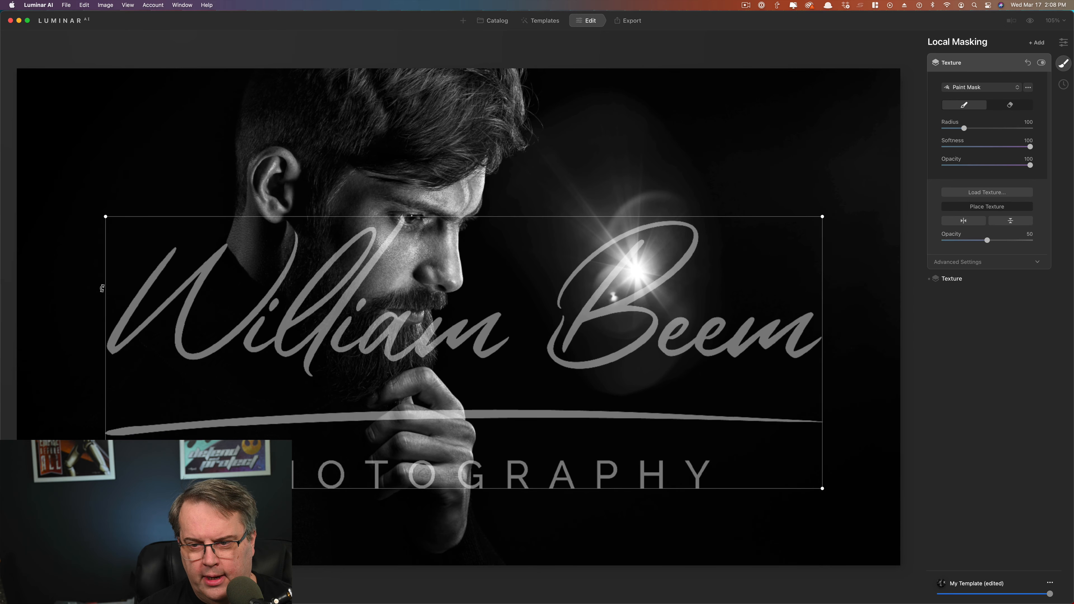
mouse_move(105, 217)
left_mouse_down()
mouse_move(540, 325)
mouse_move(633, 435)
mouse_move(644, 424)
mouse_move(735, 449)
mouse_move(794, 483)
mouse_move(831, 524)
left_mouse_up()
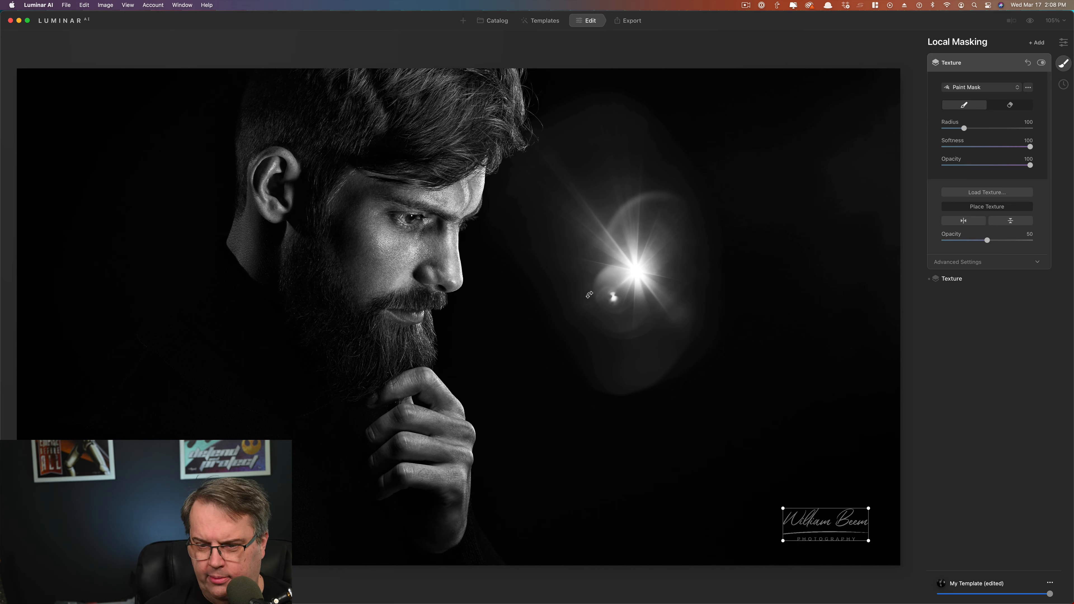
key("Return")
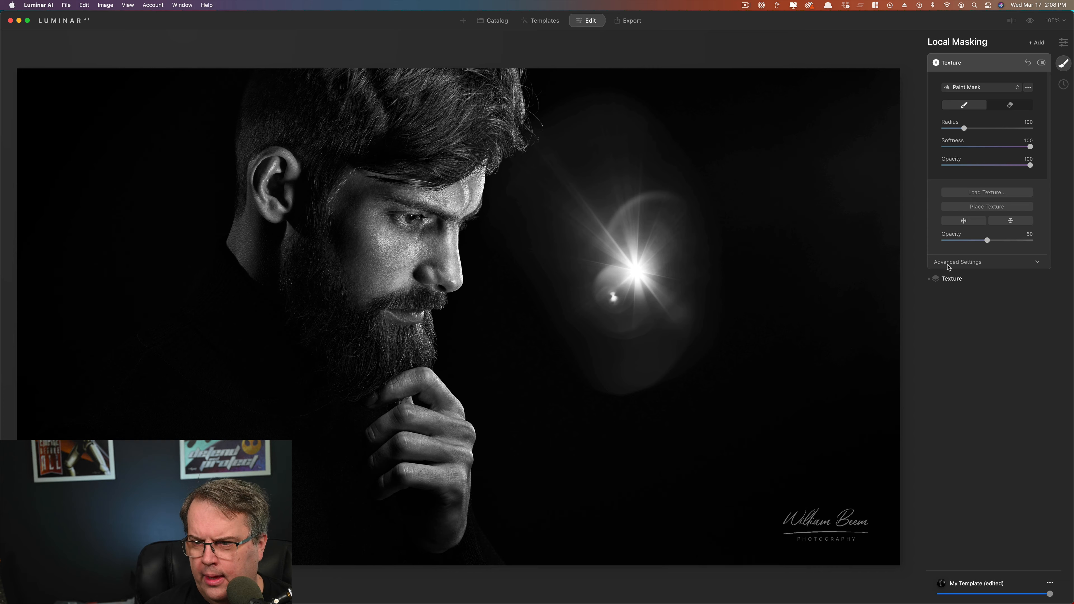
Step: Set the signature texture's opacity to 100 and its Brightness to 47
left_click(947, 263)
left_click_drag(987, 240, 1059, 243)
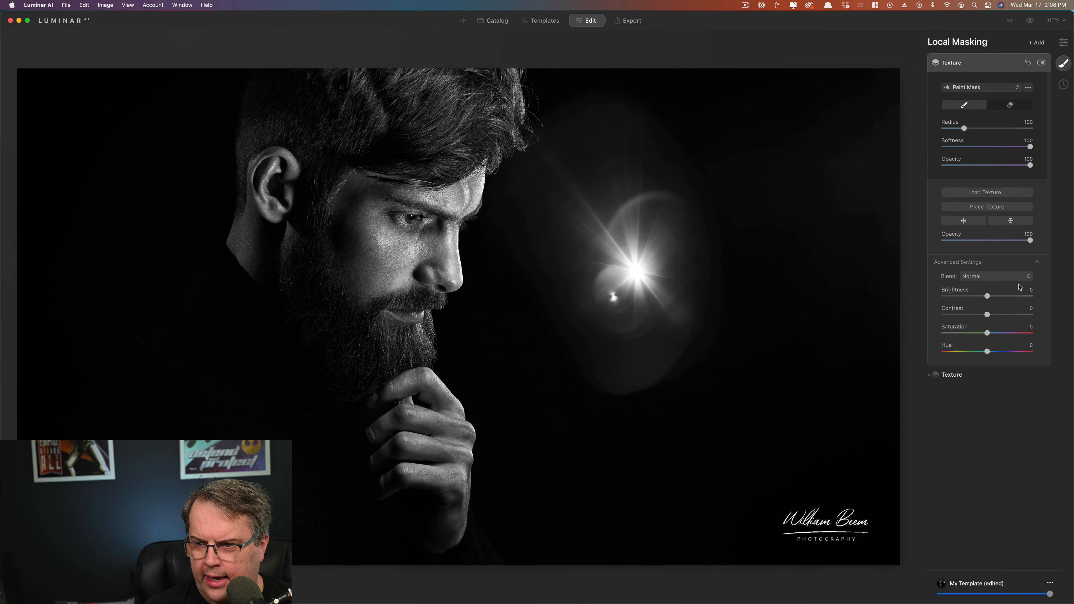
left_click(1009, 296)
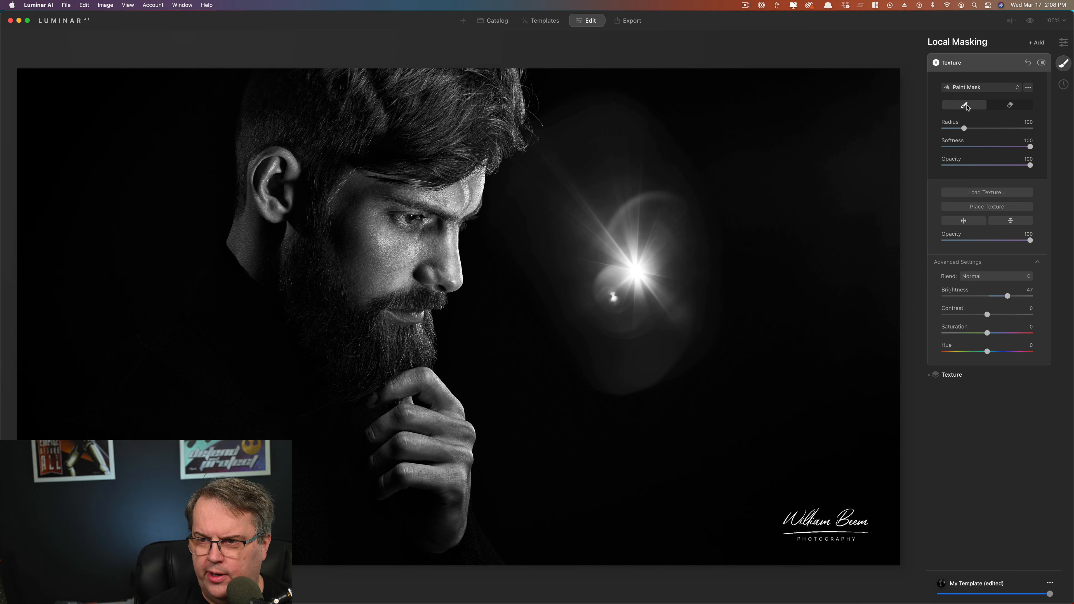
Step: Paint the signature texture's mask across the watermark with the brush at radius 100, comparing strokes with undo and redo
left_click_drag(800, 523, 816, 523)
key("super+z")
key("super+shift+z")
key("super+z")
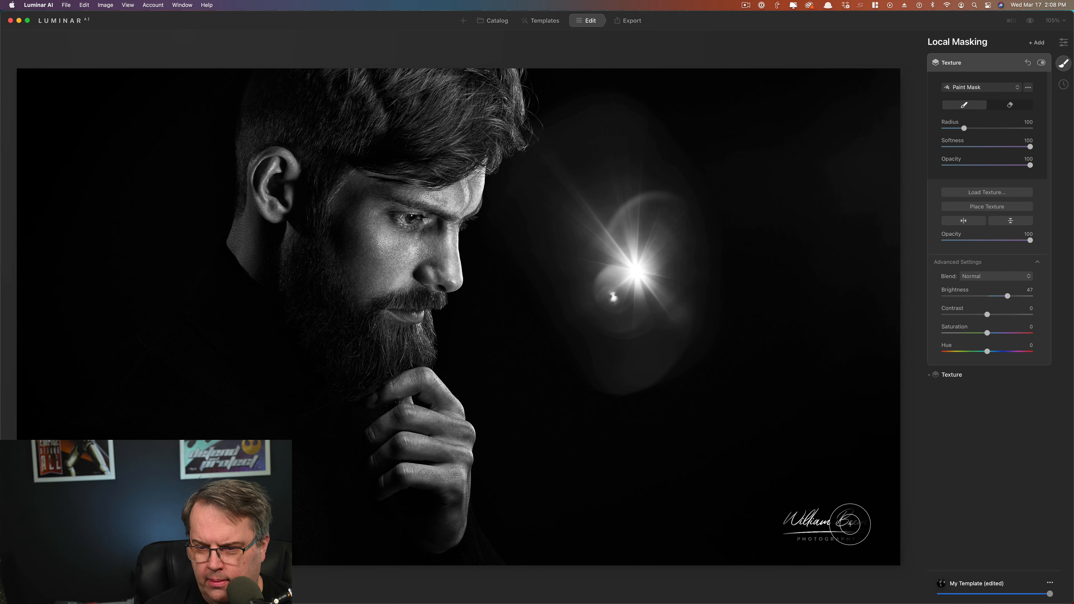
key("super+shift+z")
key("super+z")
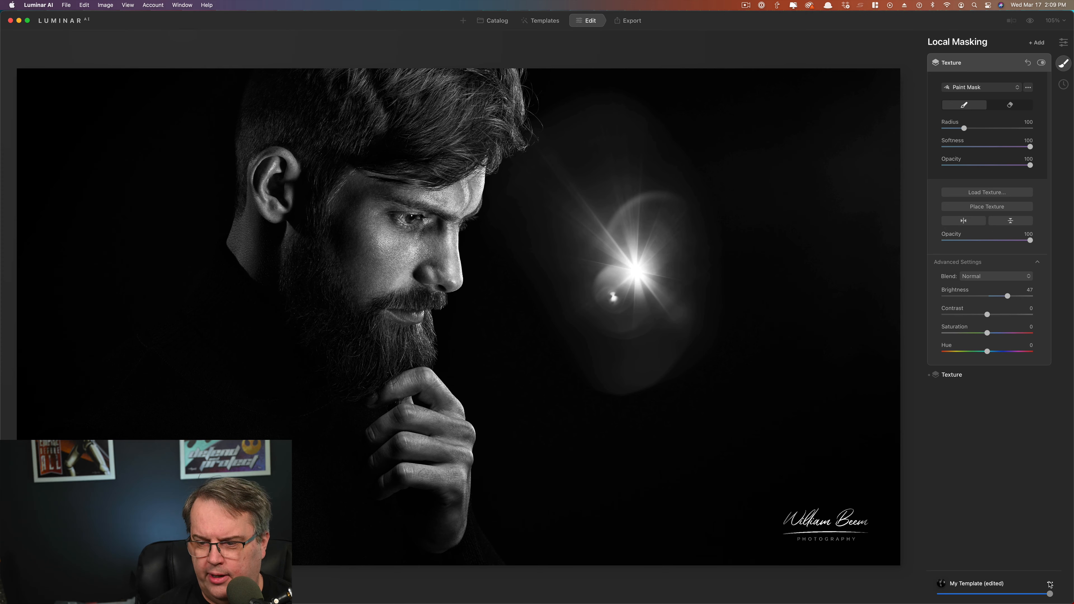
left_click(1050, 584)
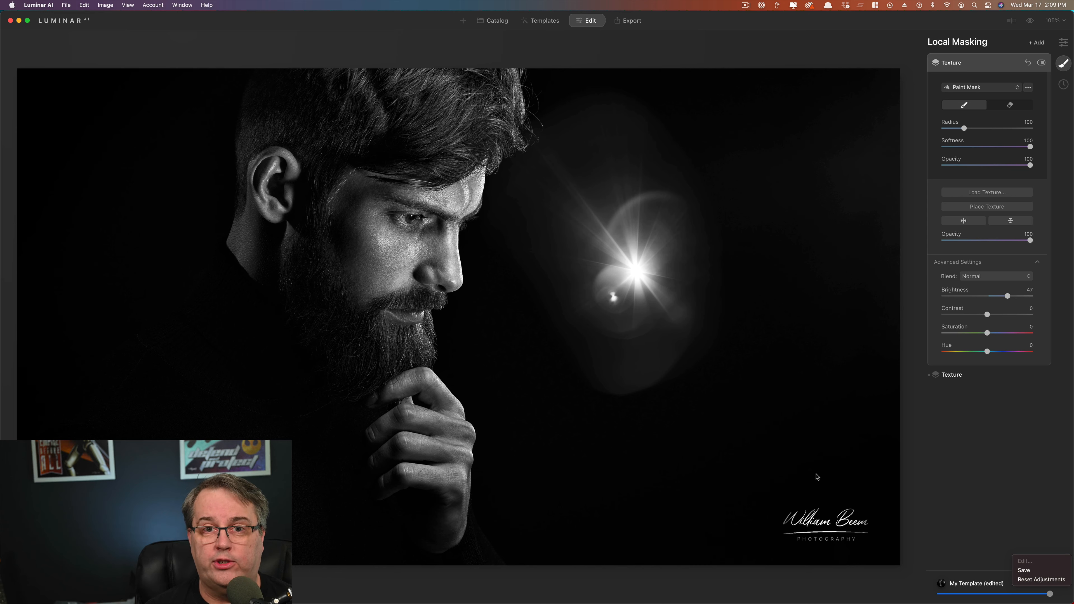
left_click(970, 473)
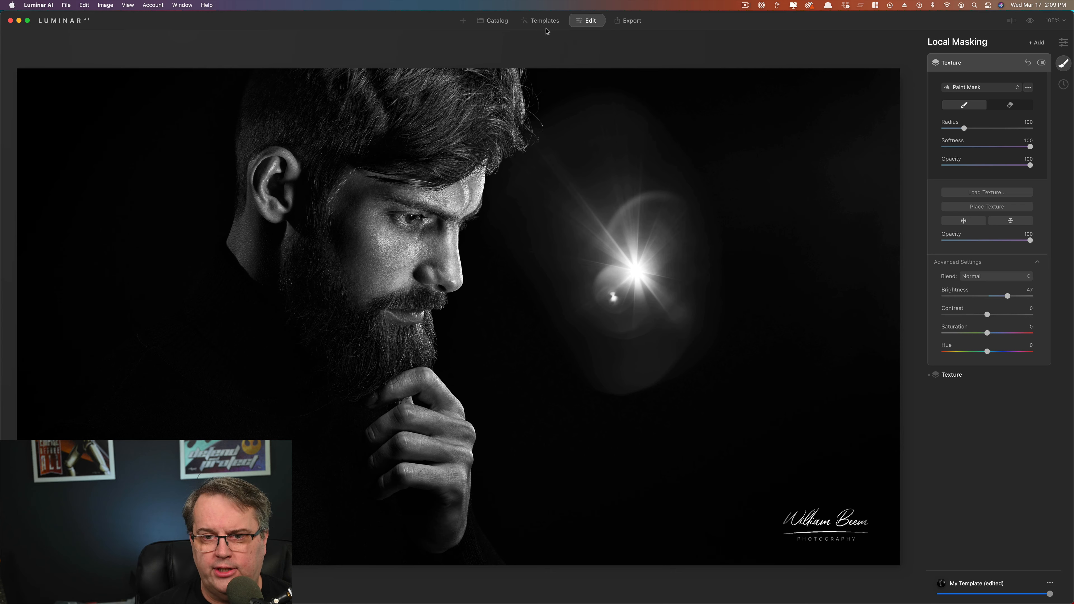
Step: Browse the templates suggested for this photo, including the Monochrome collection, and look over the other template categories
left_click(544, 24)
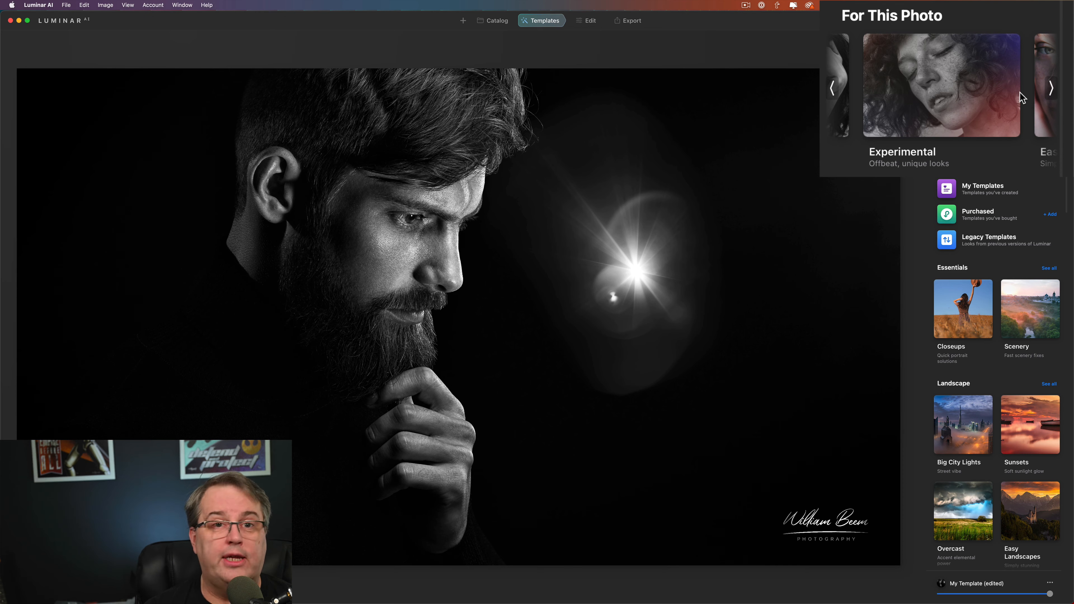
left_click(1051, 89)
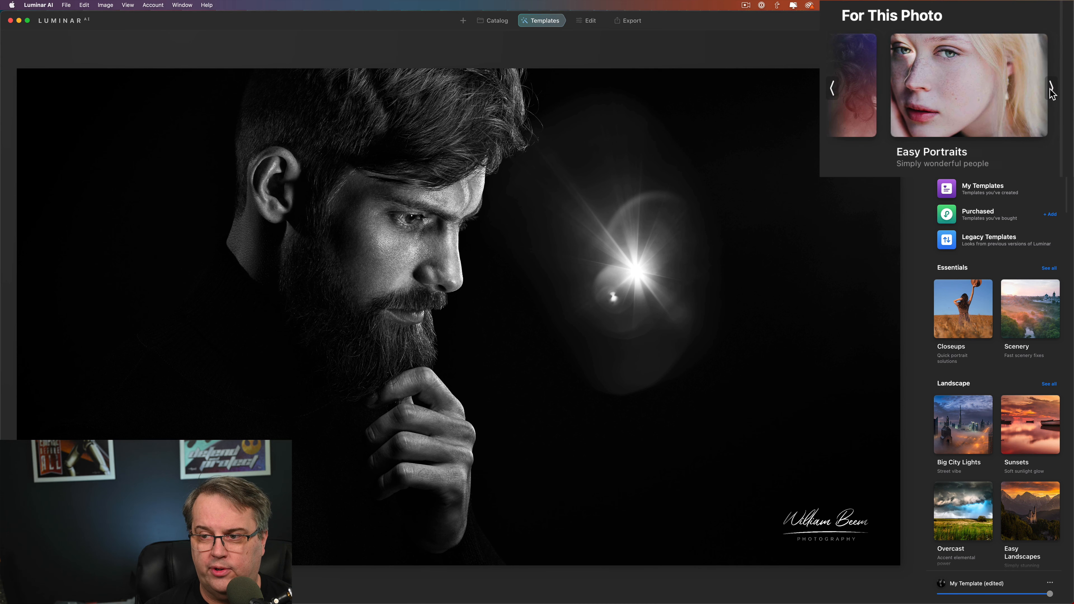
left_click(832, 89)
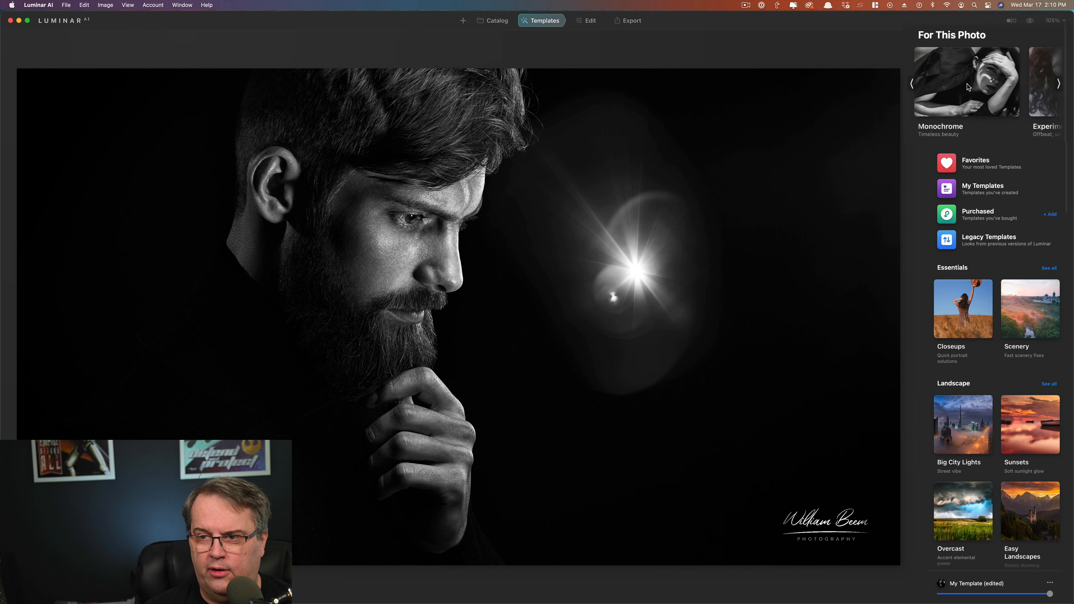
left_click(981, 85)
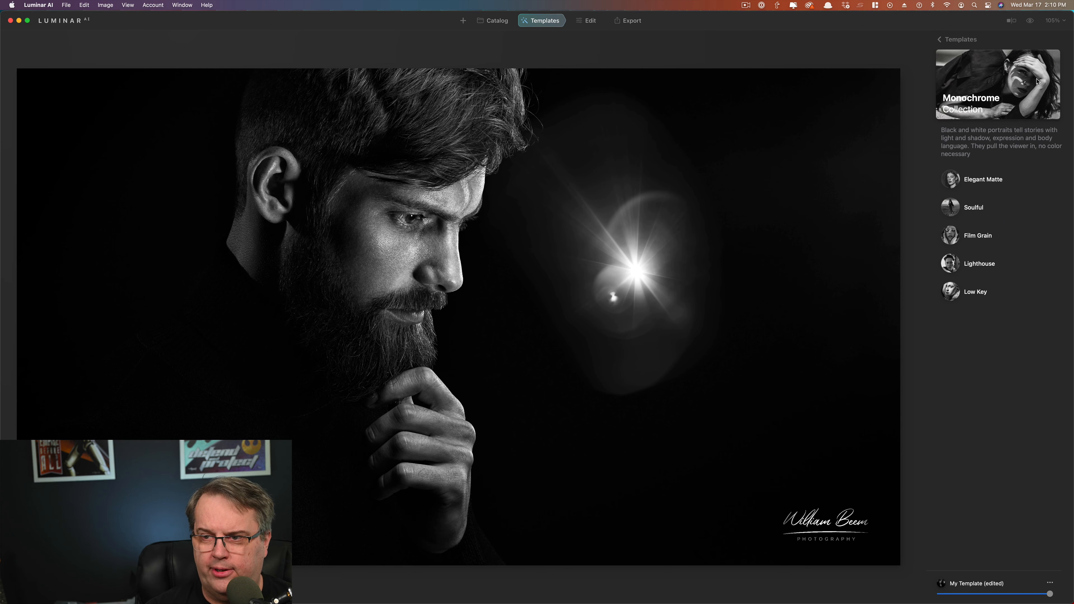
left_click(944, 39)
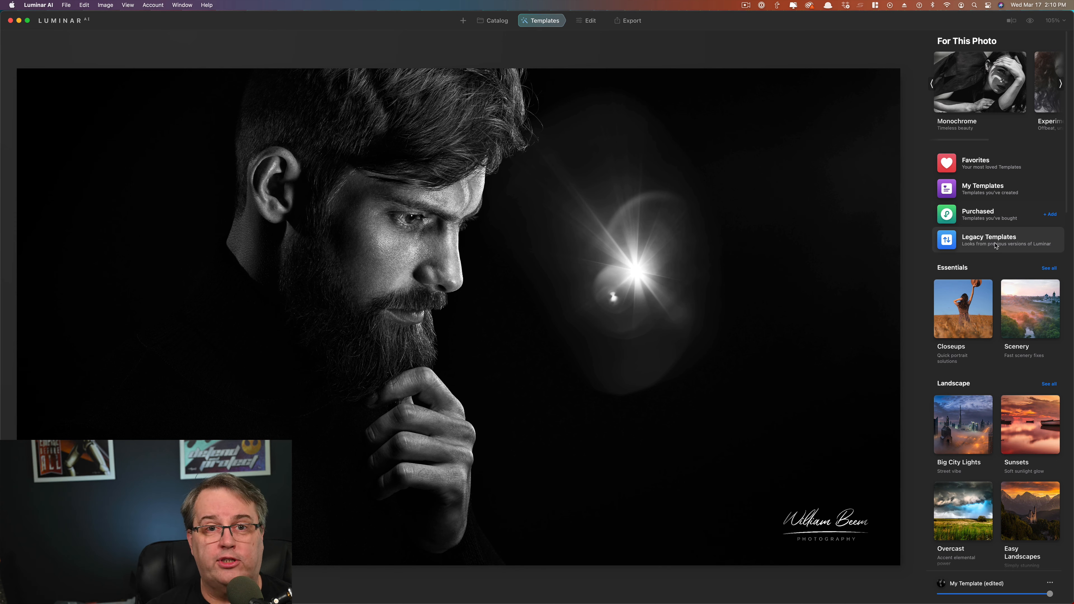
scroll(996, 245, "down", 10)
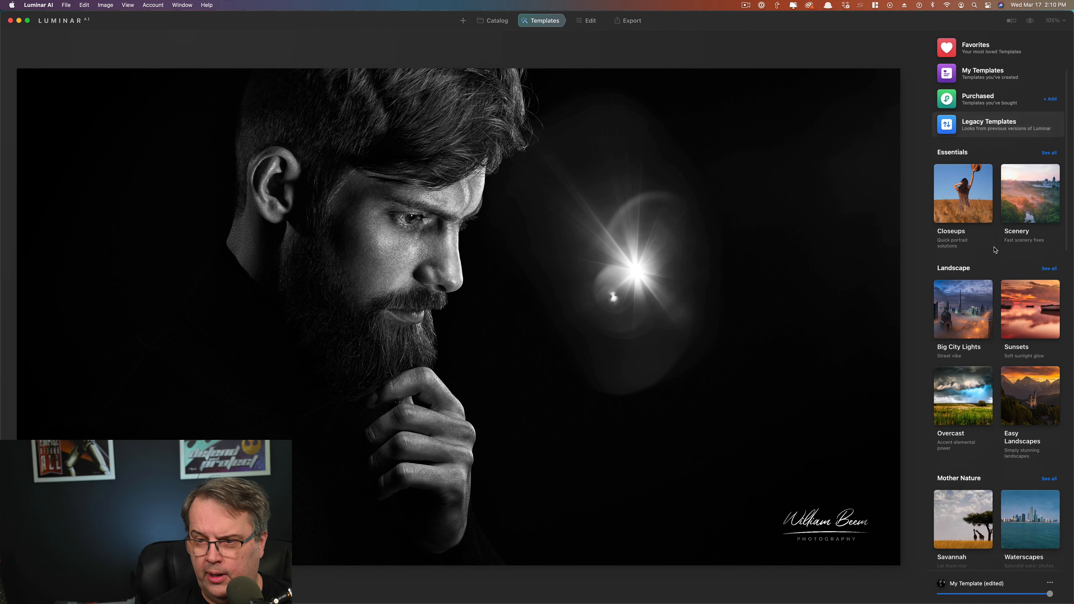
scroll(996, 250, "up", 10)
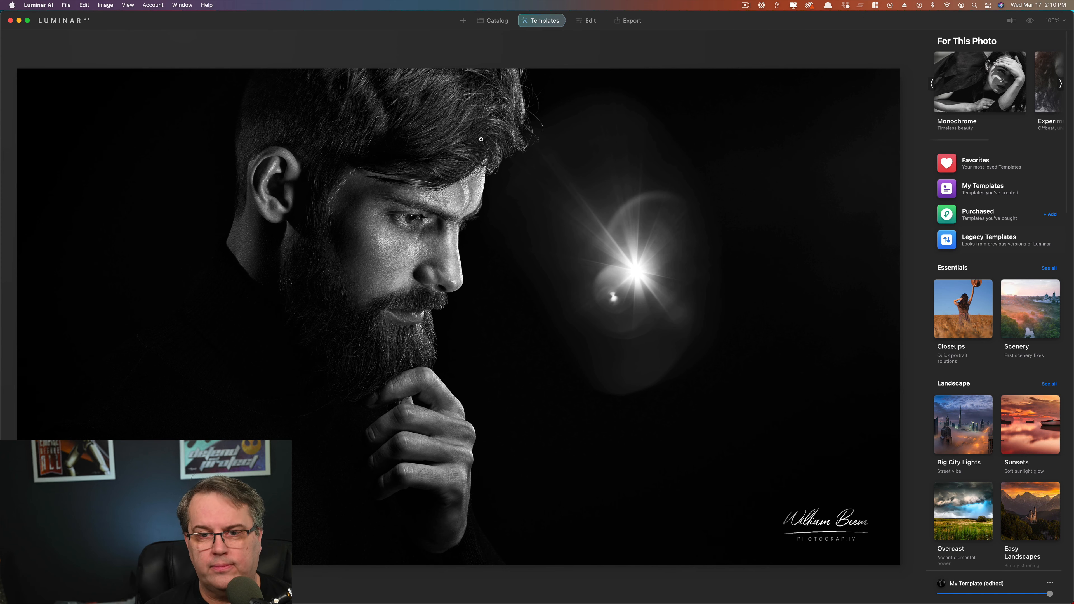
Step: View the edited portrait full size from the Demo folder's catalog and return to the photo grid
left_click(496, 22)
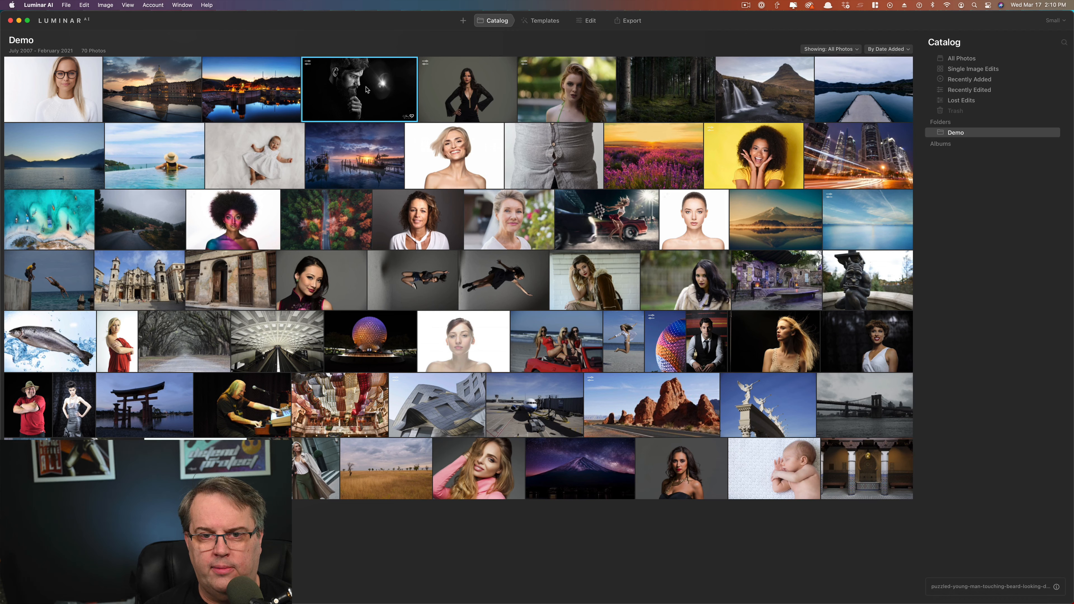
double_click(366, 89)
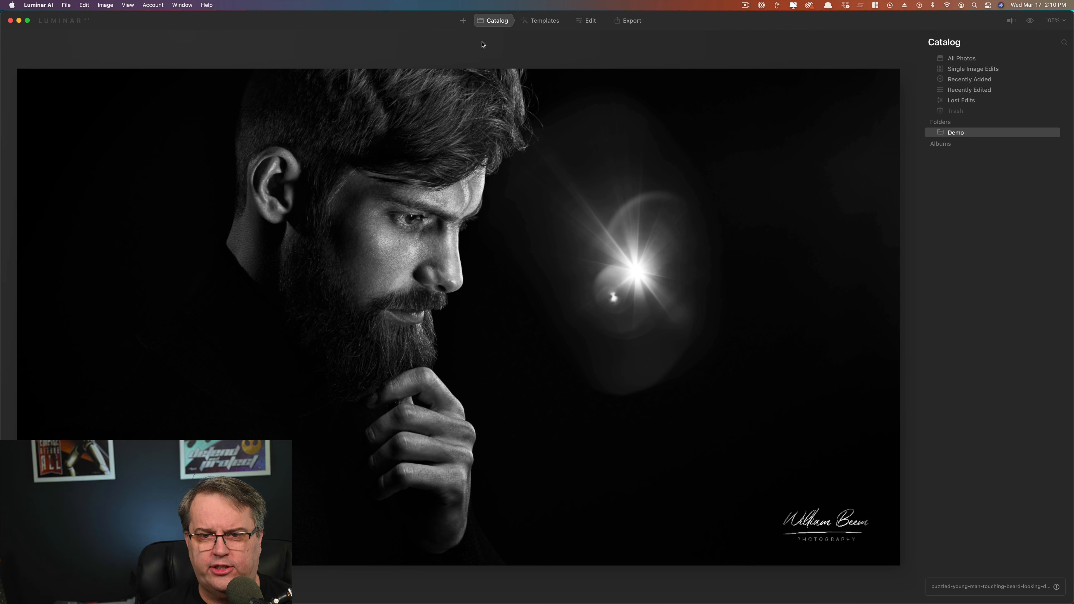
left_click(496, 22)
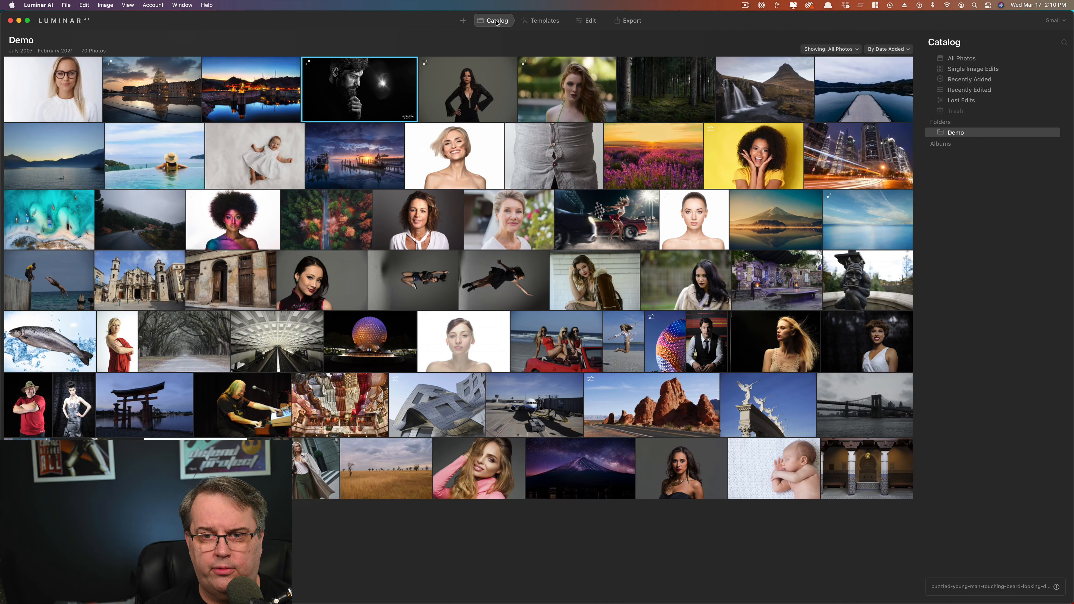